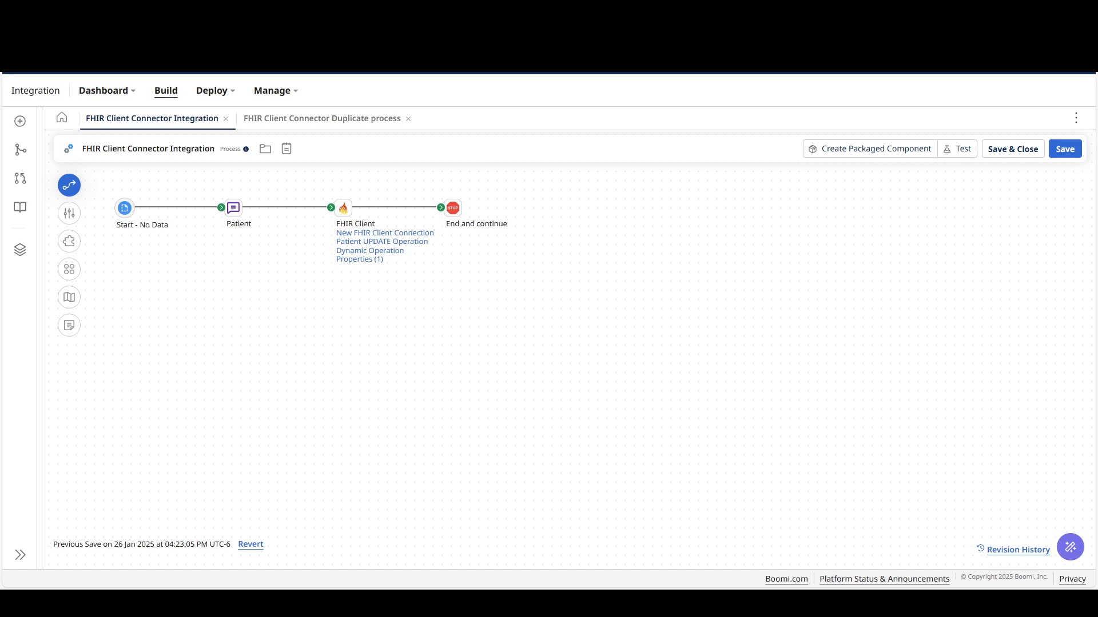
- Open the Patient message step and examine its full JSON message, from the resource type and id through the name entries to the birth date
left_click(233, 209)
left_click(198, 188)
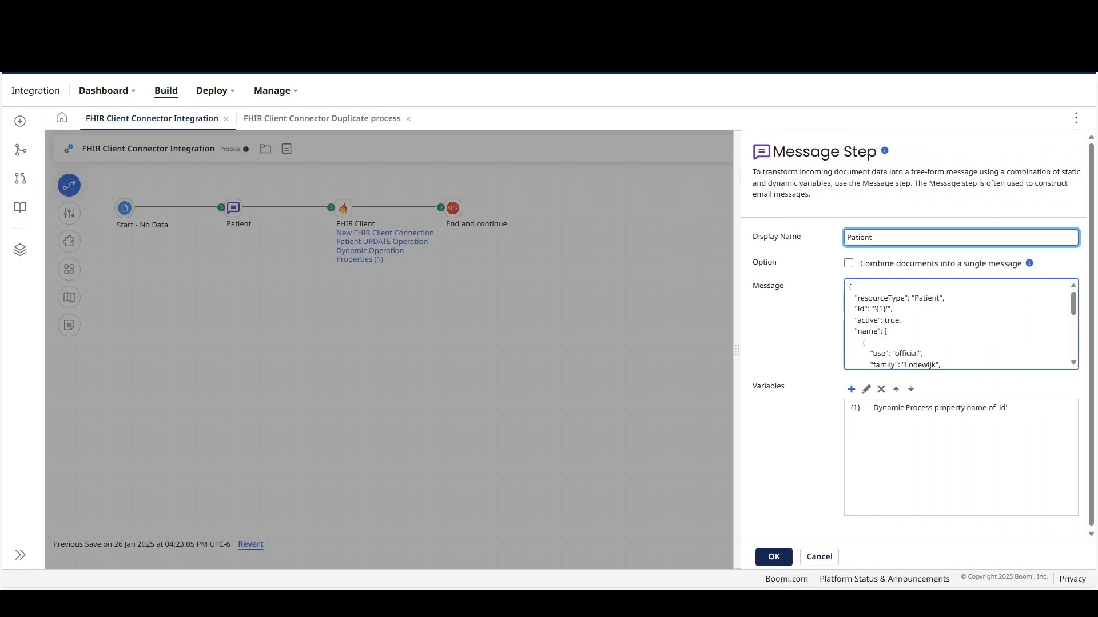
scroll(960, 324, "down", 5)
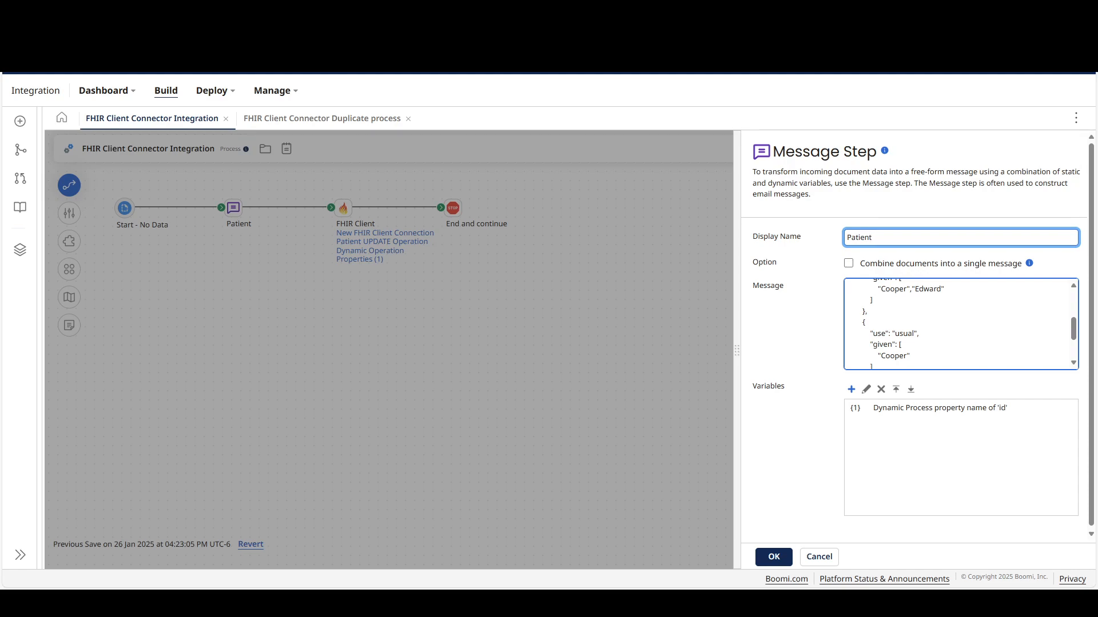
scroll(960, 324, "up", 3)
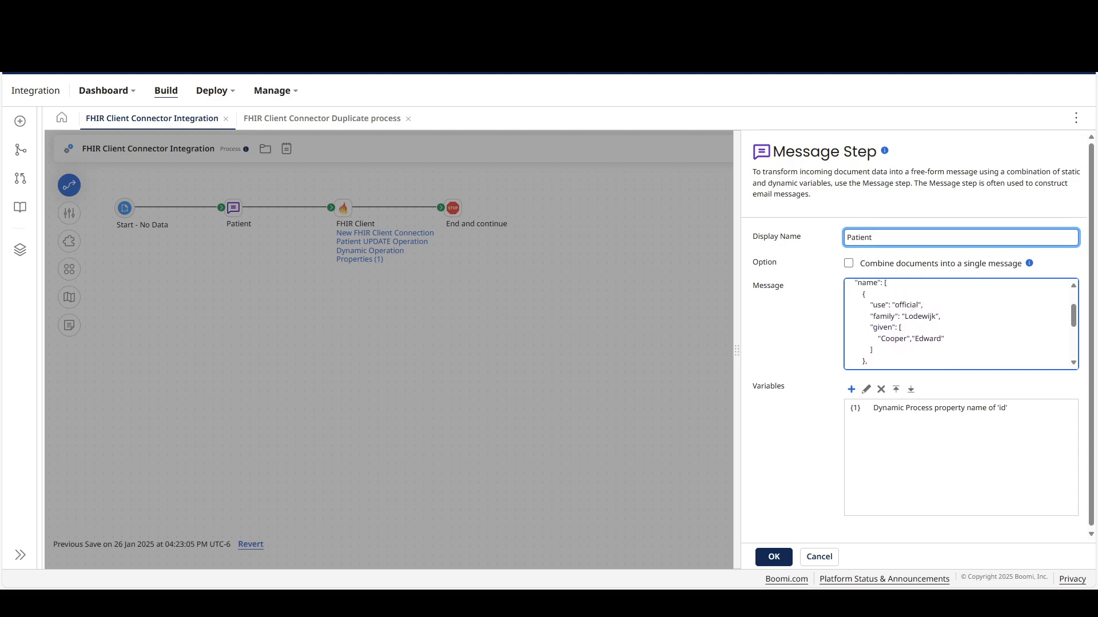
left_click(904, 339)
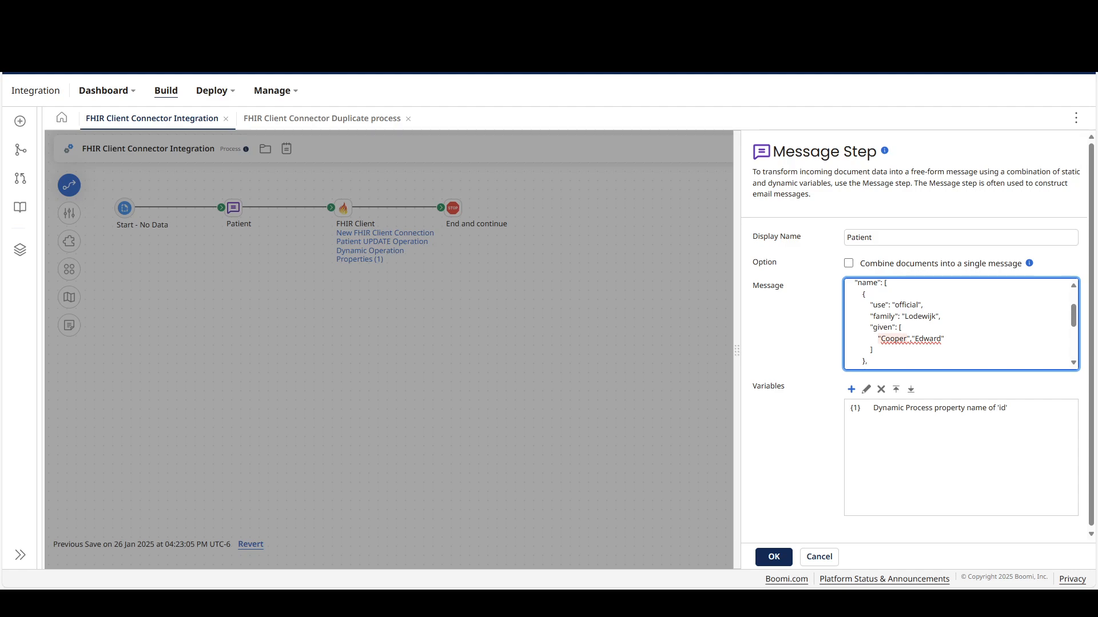
scroll(908, 338, "down", 3)
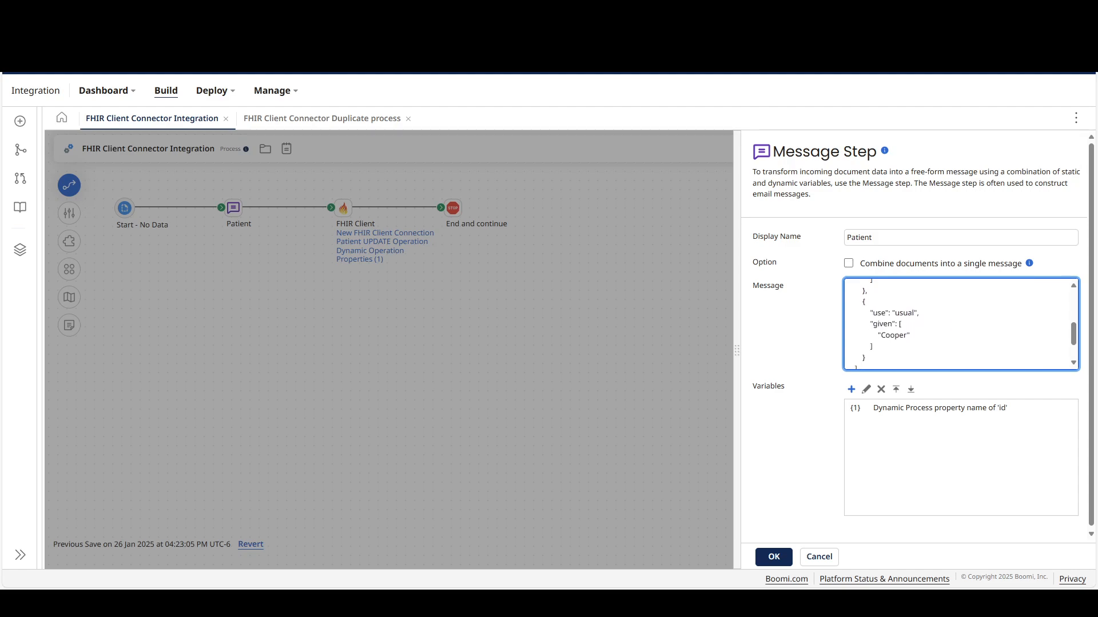
scroll(960, 324, "down", 2)
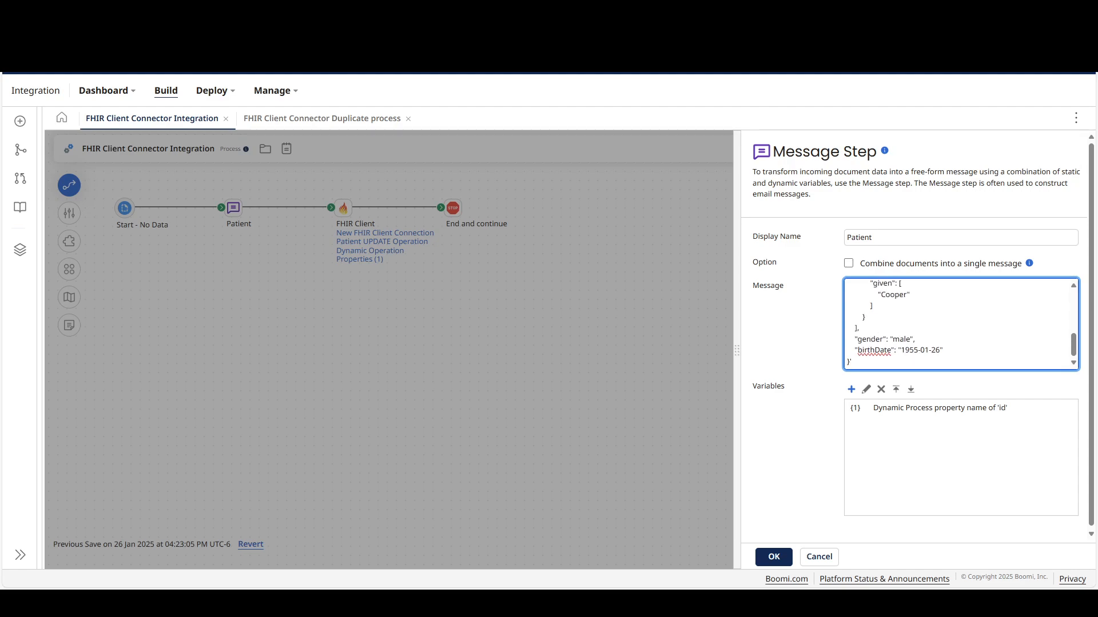
scroll(961, 325, "up", 5)
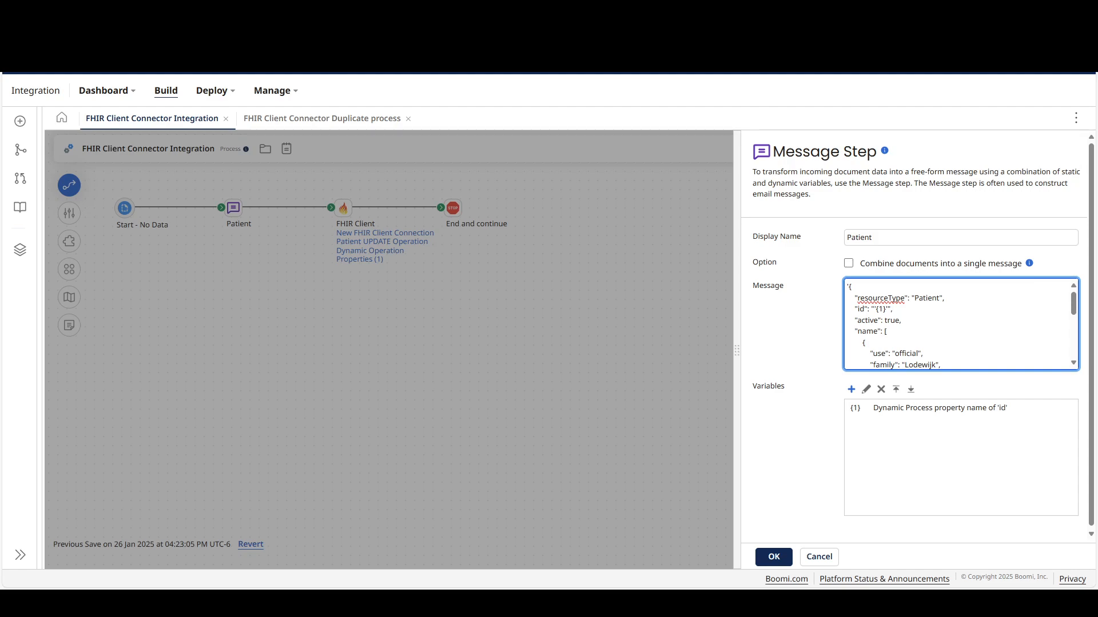
scroll(960, 324, "down", 1)
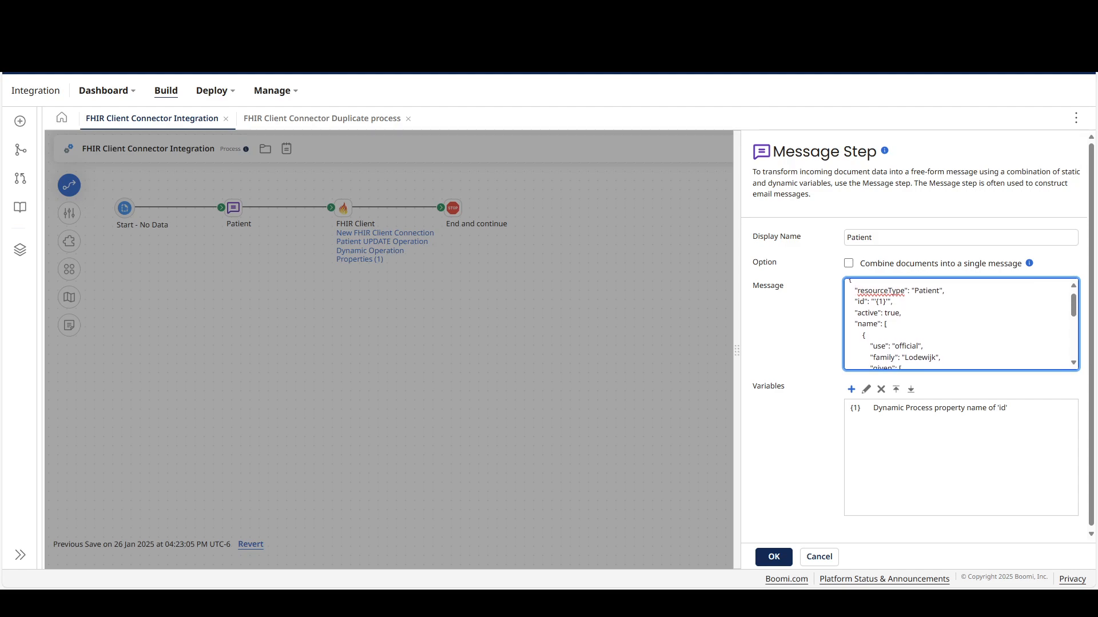
scroll(892, 286, "down", 1)
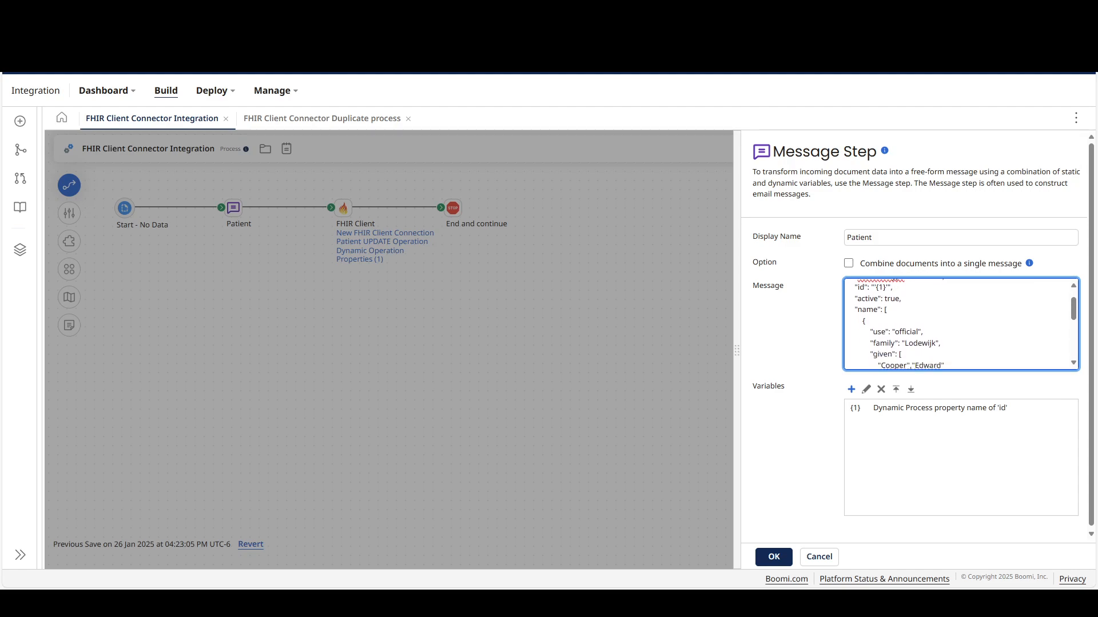
scroll(960, 325, "down", 1)
scroll(960, 324, "up", 2)
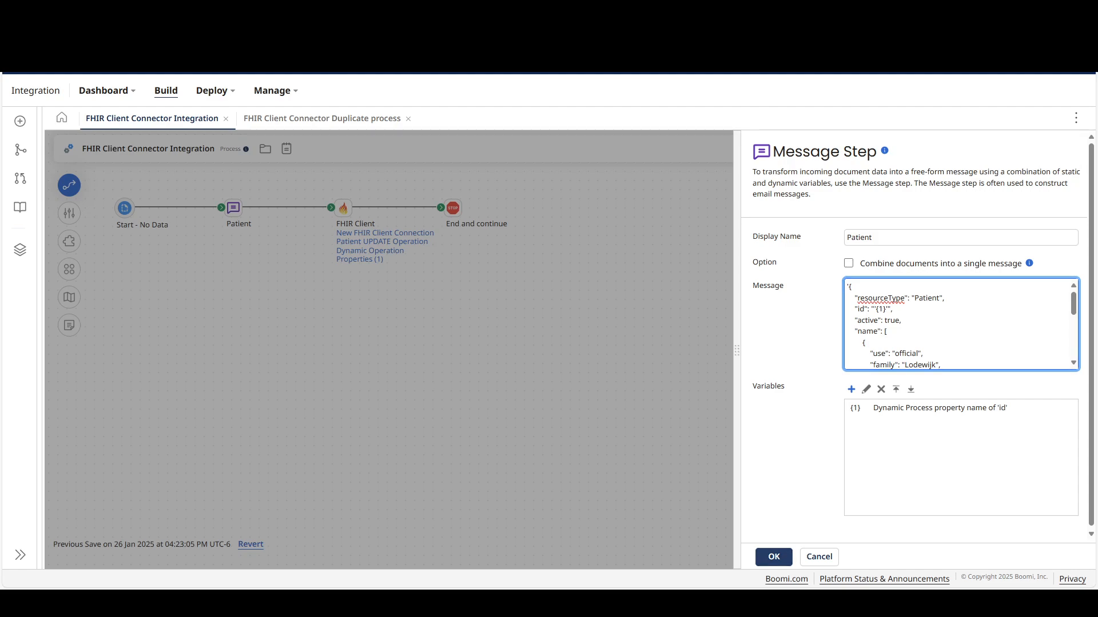
- Inspect the parameter settings of variable {1} in the Patient message step, and close the step with its settings accepted
left_click(940, 408)
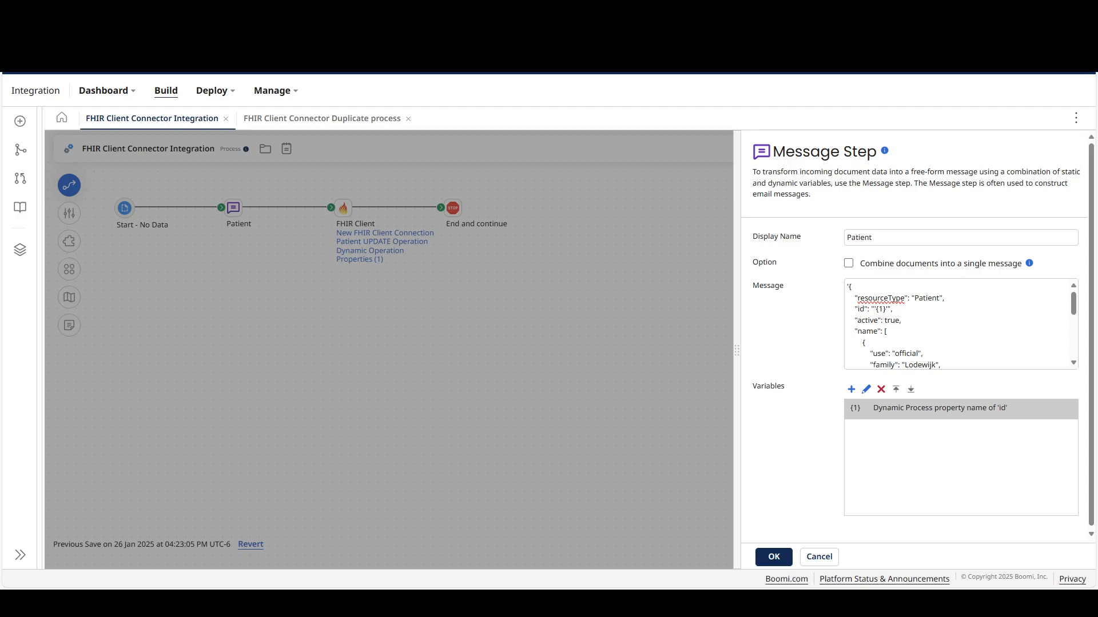
left_click(866, 389)
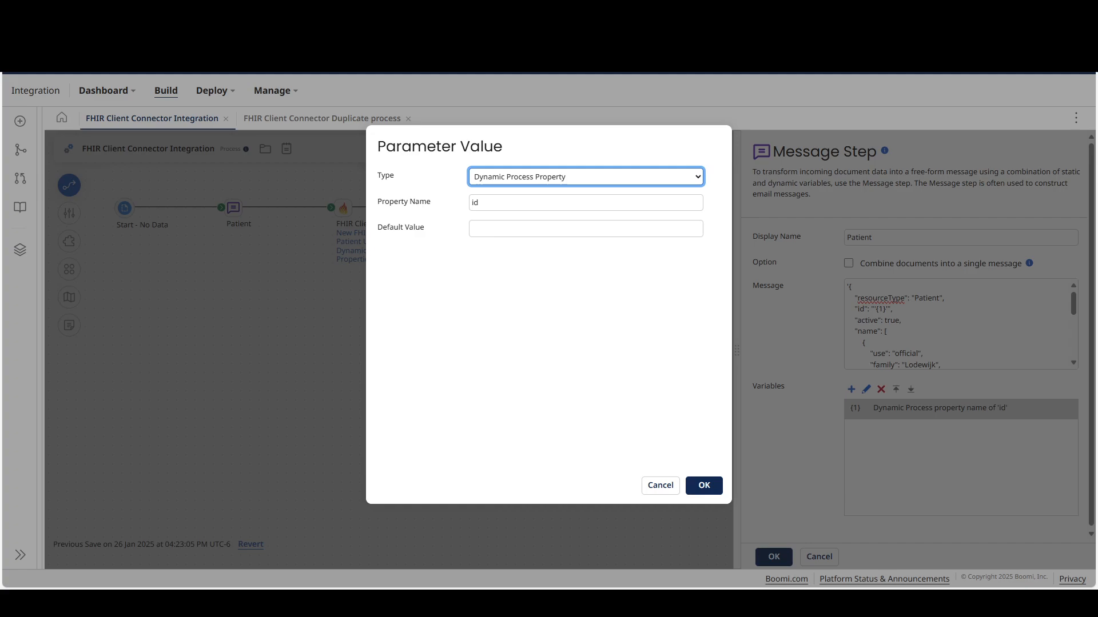
left_click(704, 485)
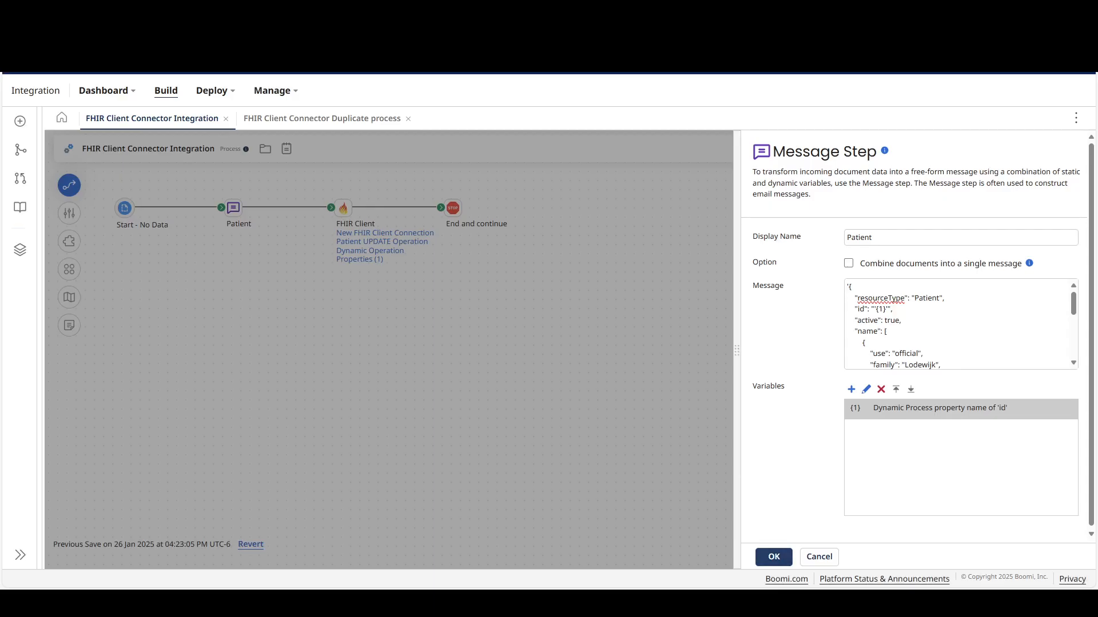
left_click(773, 557)
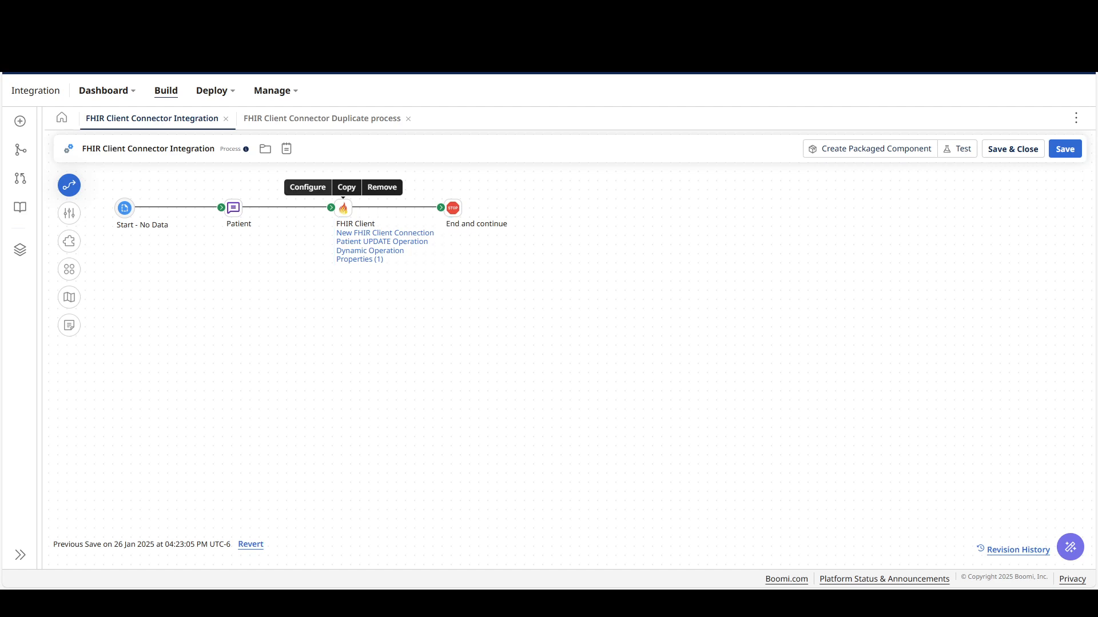
- Open the FHIR Client connector step and check the server URL and authentication type of its connection component
left_click(343, 209)
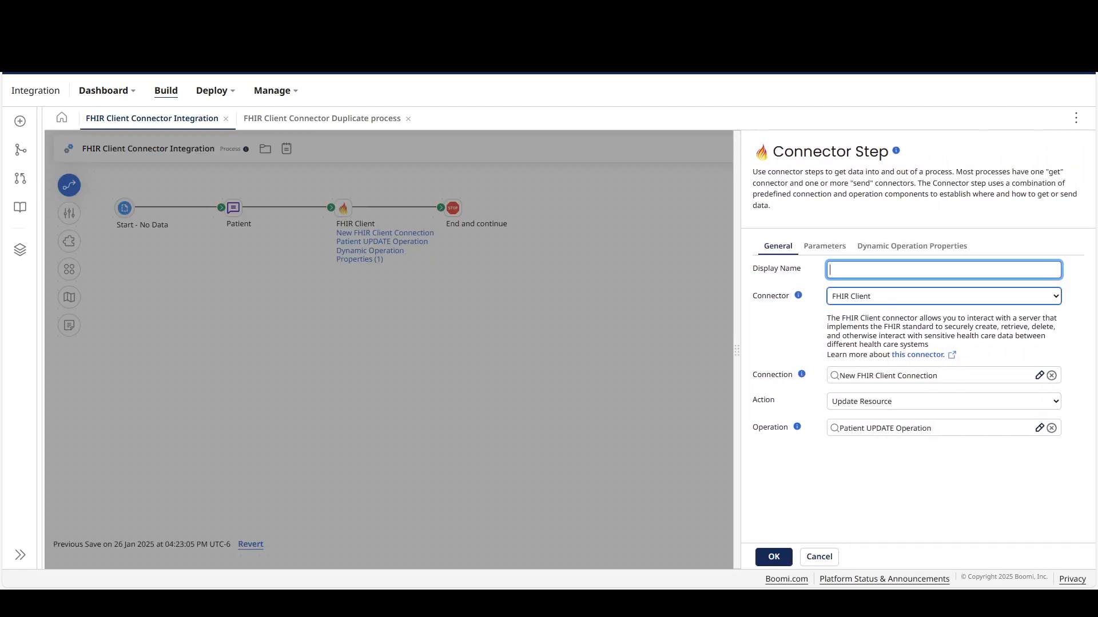
left_click(1040, 375)
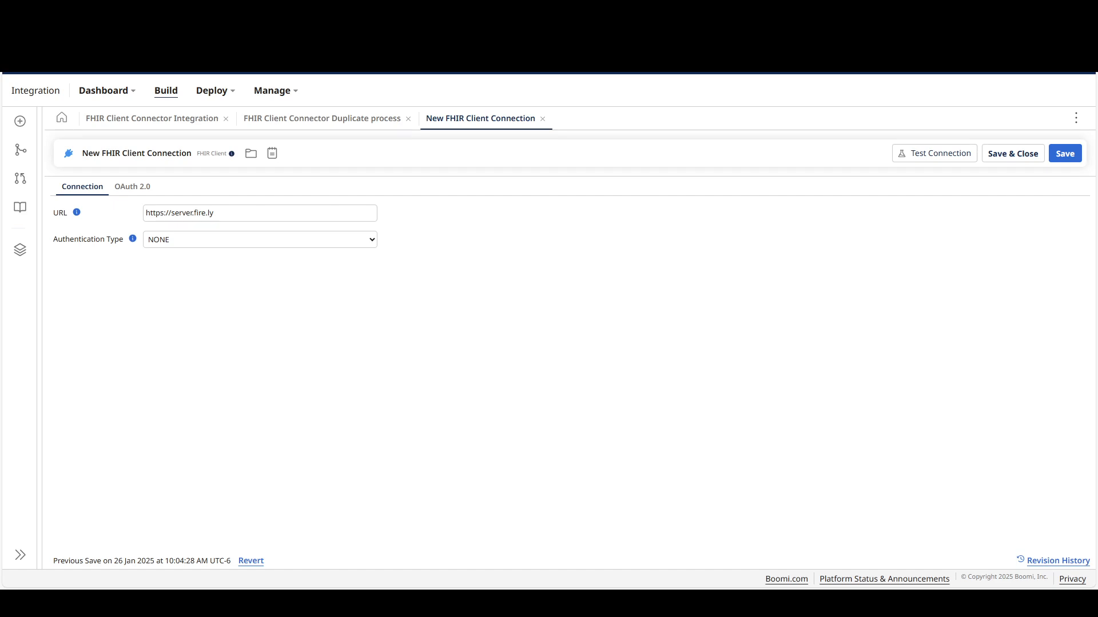
left_click_drag(224, 214, 143, 214)
left_click(274, 303)
left_click(543, 119)
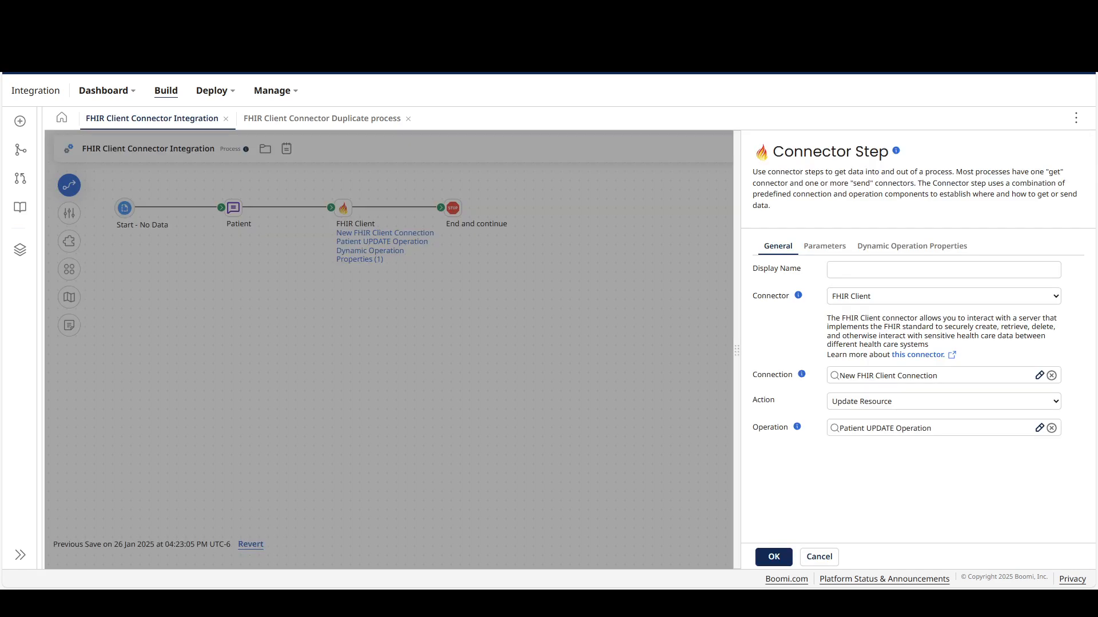
- Open the connector step's Patient UPDATE Operation and start an operation import with AzureLinuxRedhatAtom as the Atom
left_click(943, 401)
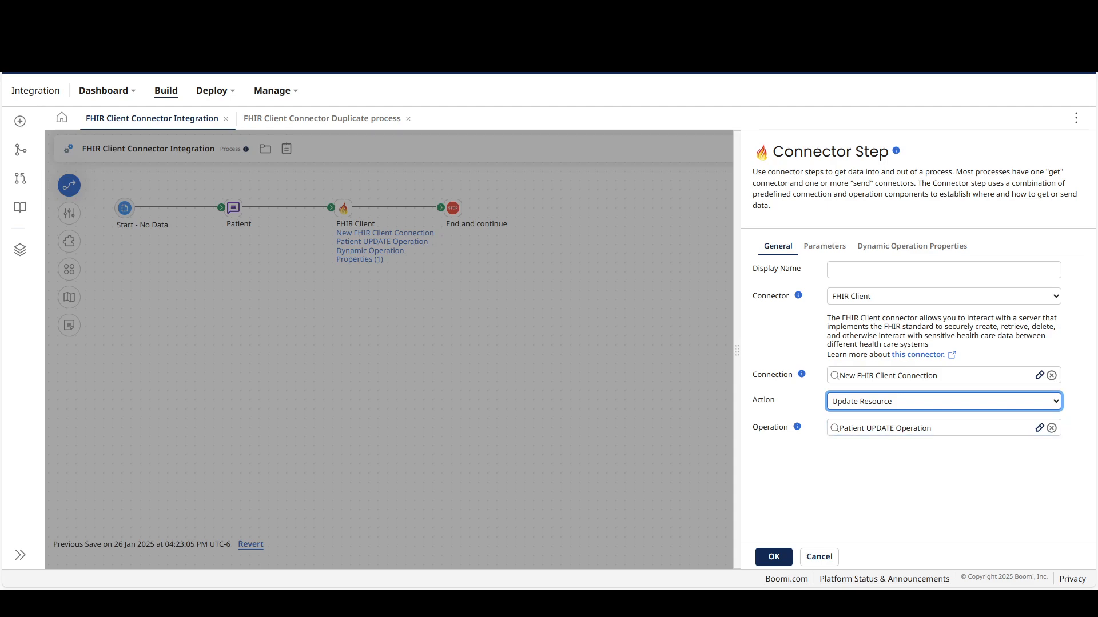
left_click(1040, 428)
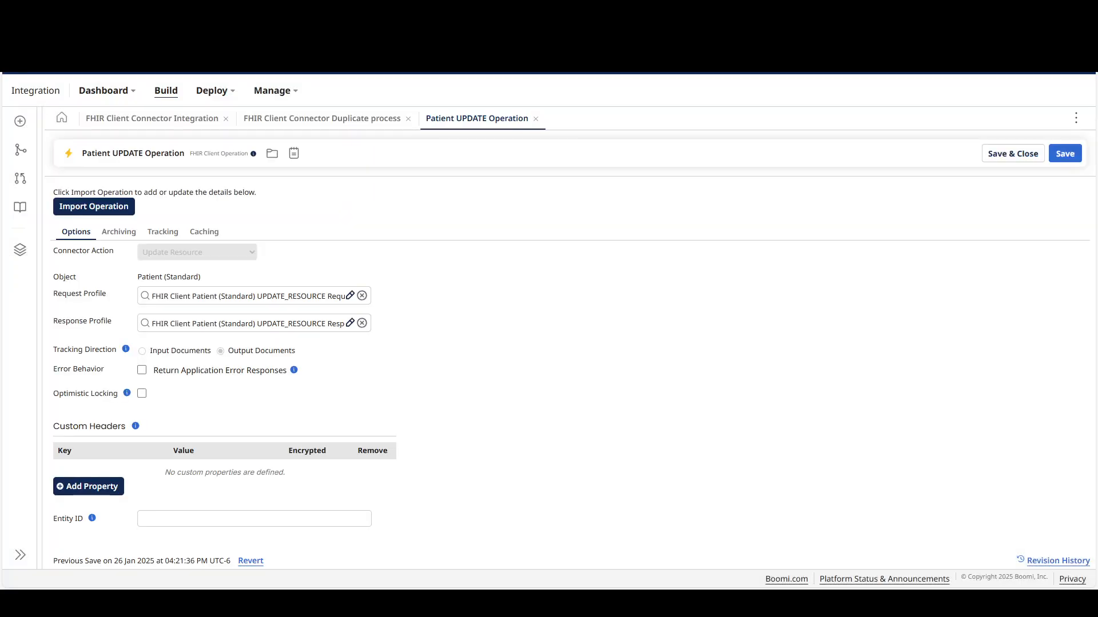
left_click(94, 207)
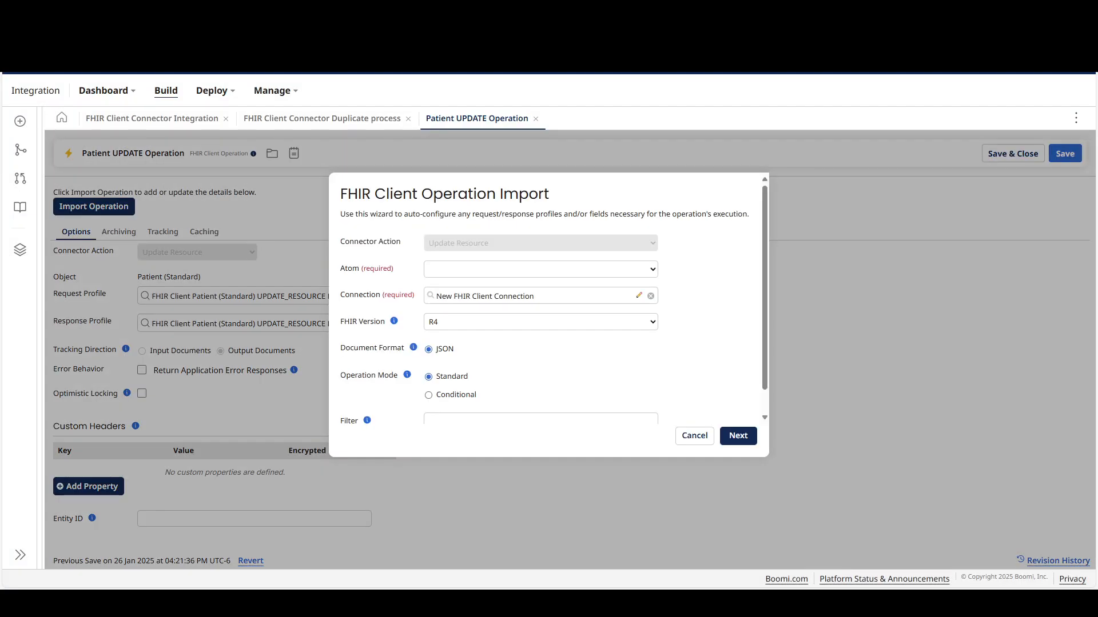
left_click(540, 269)
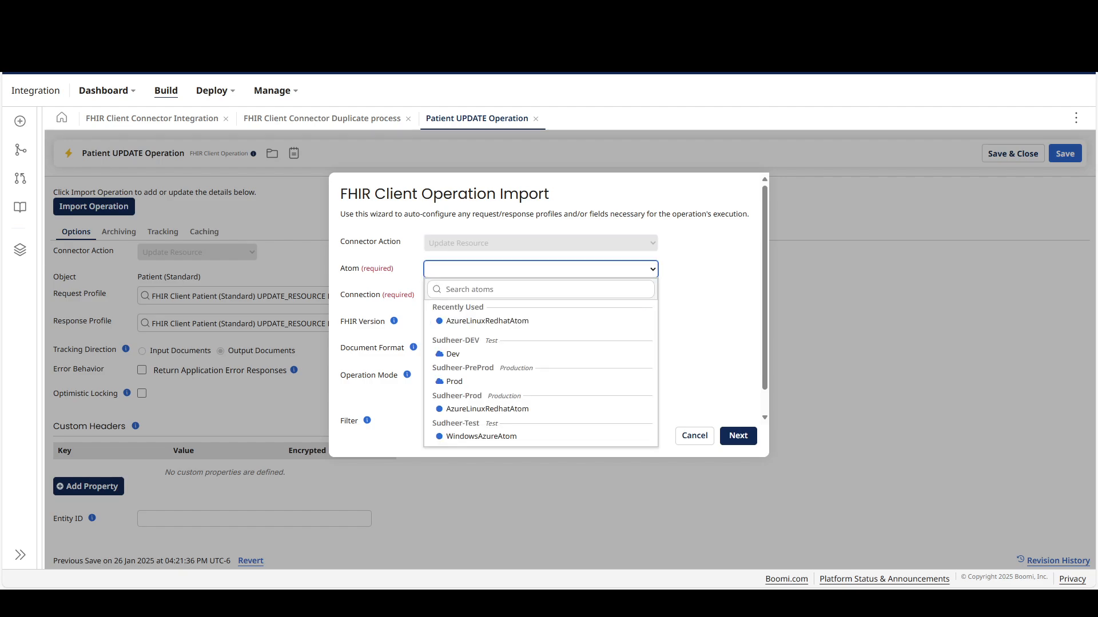
left_click(487, 320)
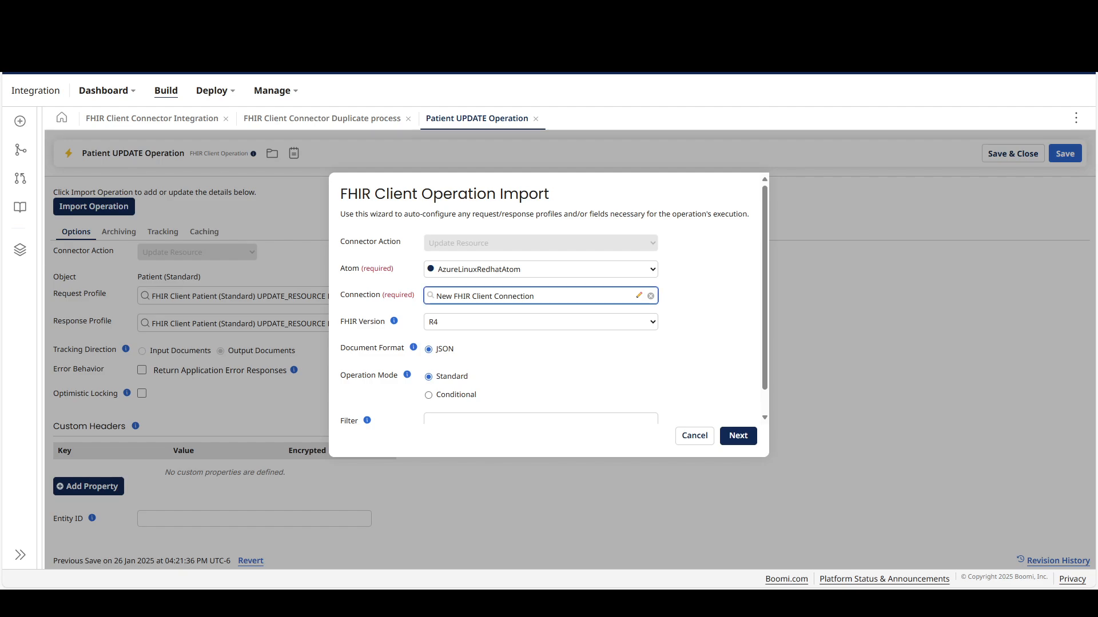
- Set the import's operation mode to Conditional, filter the objects with pa*, and continue to object selection
scroll(549, 298, "down", 1)
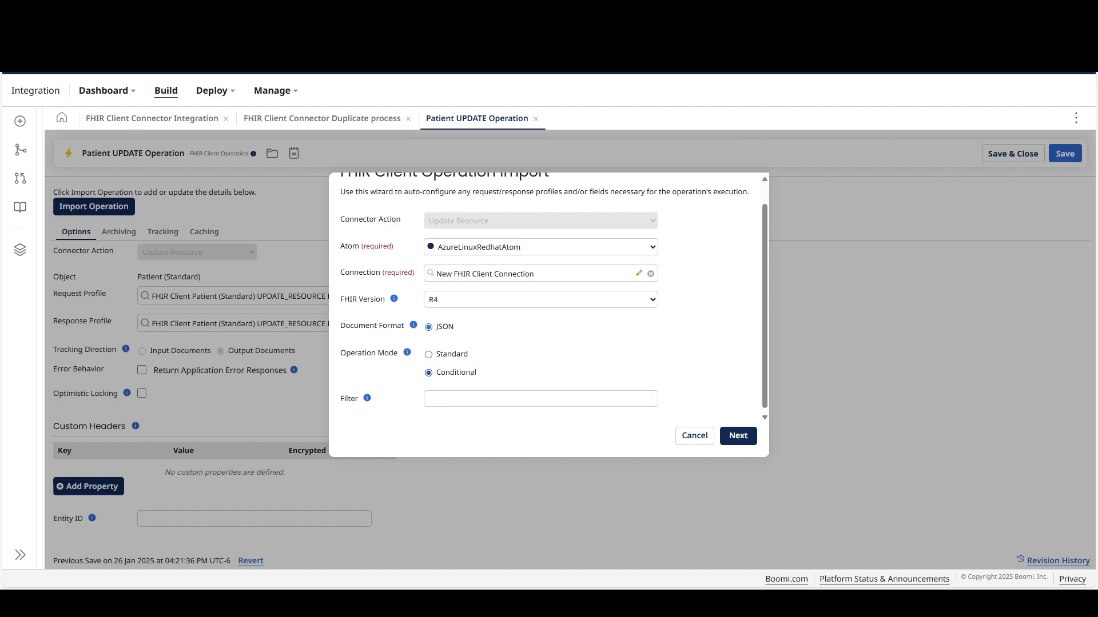
scroll(545, 309, "down", 1)
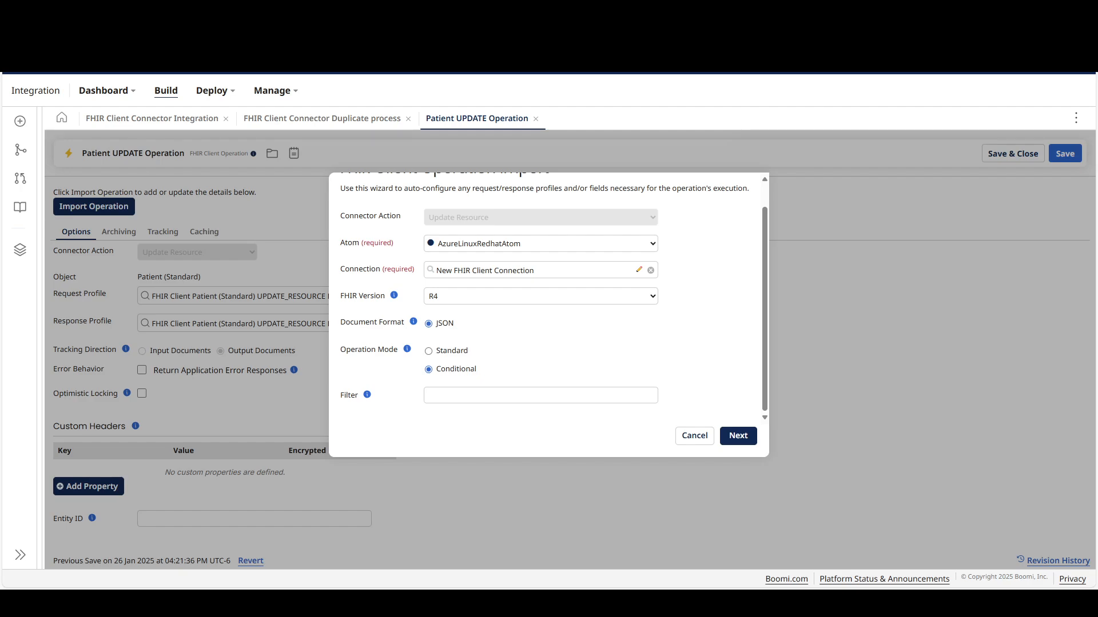
left_click(540, 395)
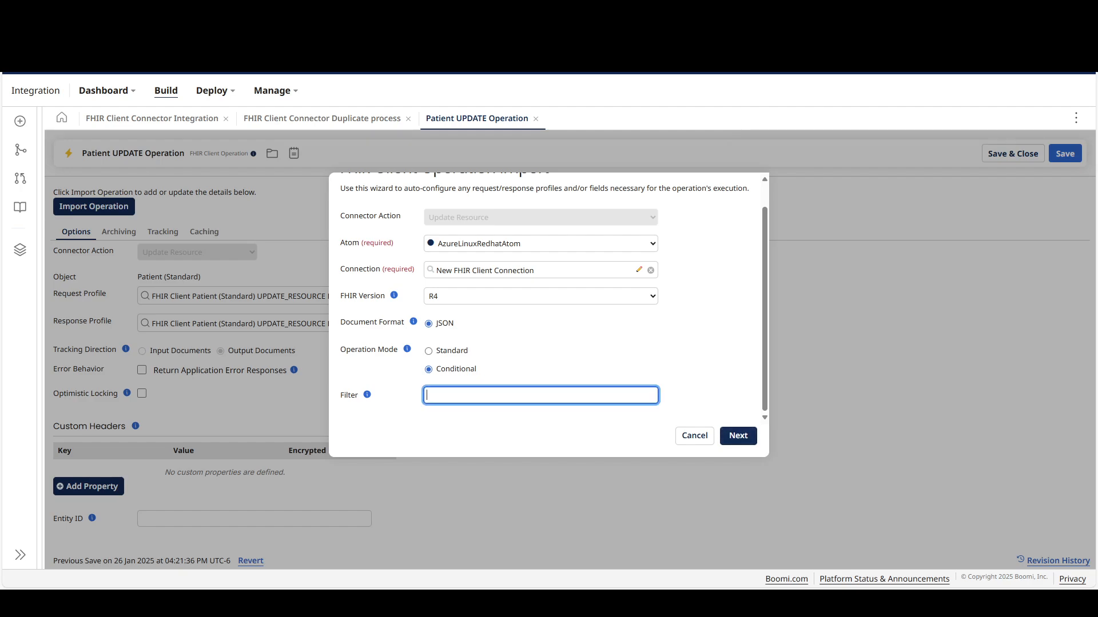
type("p")
key("BackSpace")
type("pa*")
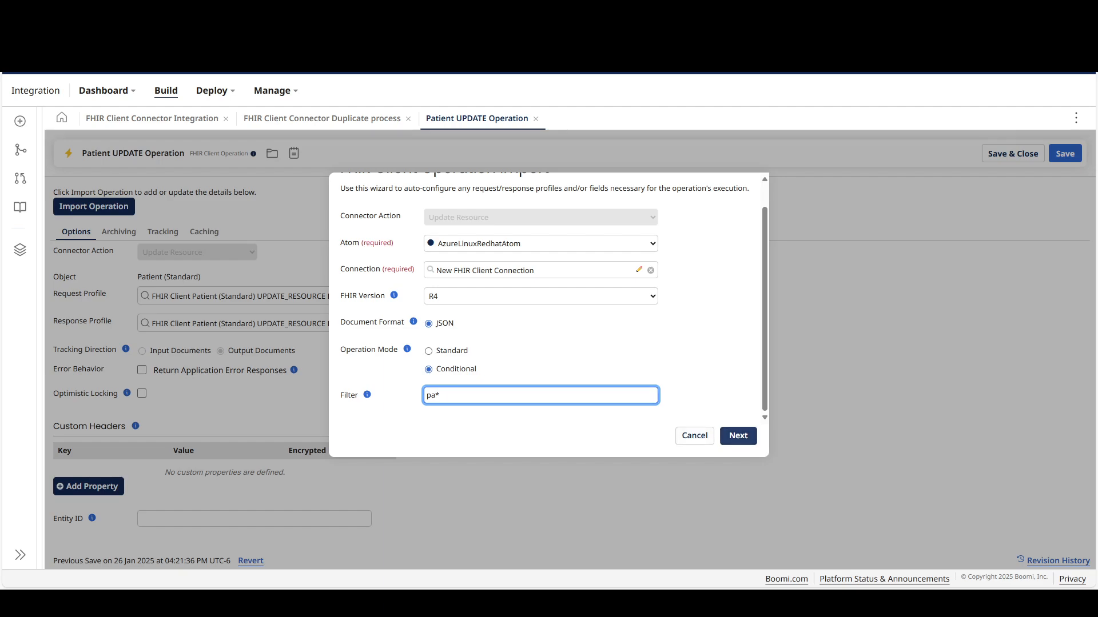
left_click(738, 435)
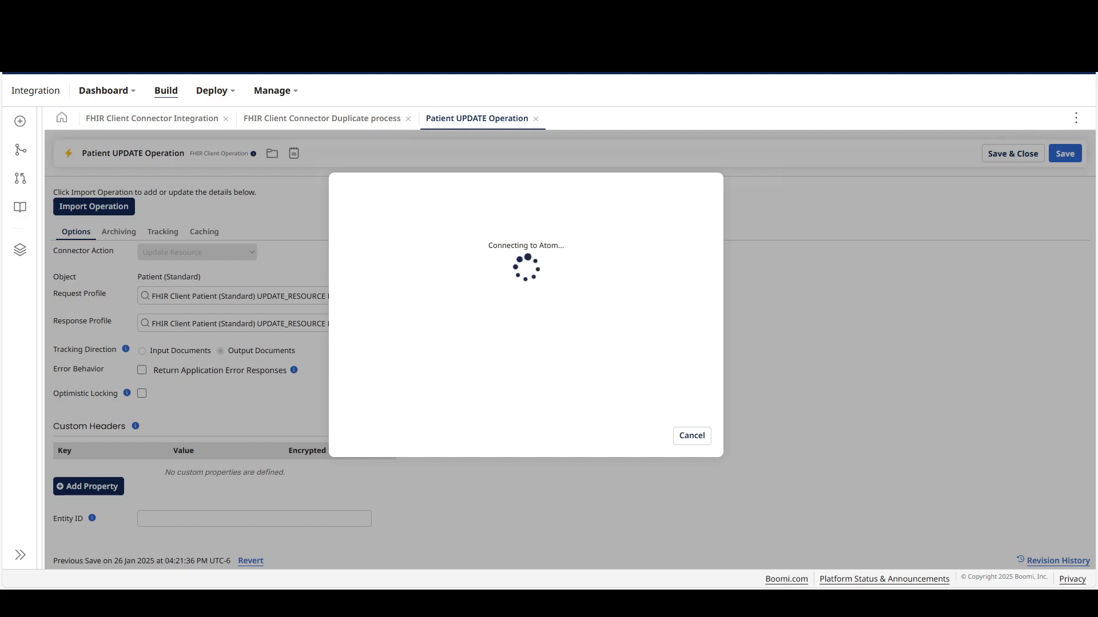
- Select Patient (Conditional) as the object type and finish the operation import
left_click(518, 224)
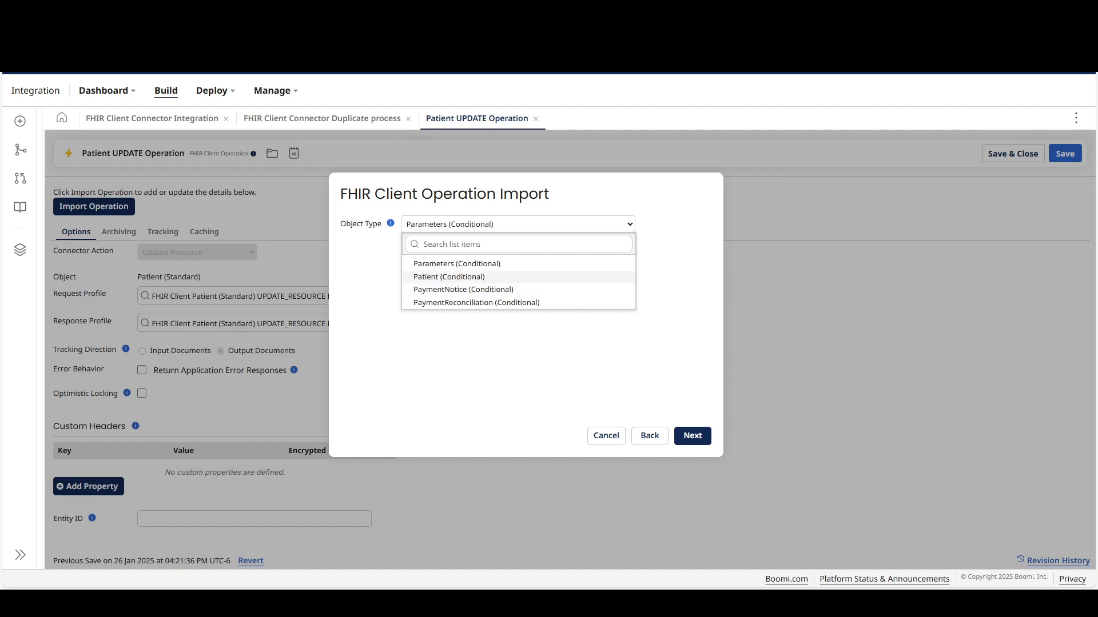
left_click(449, 278)
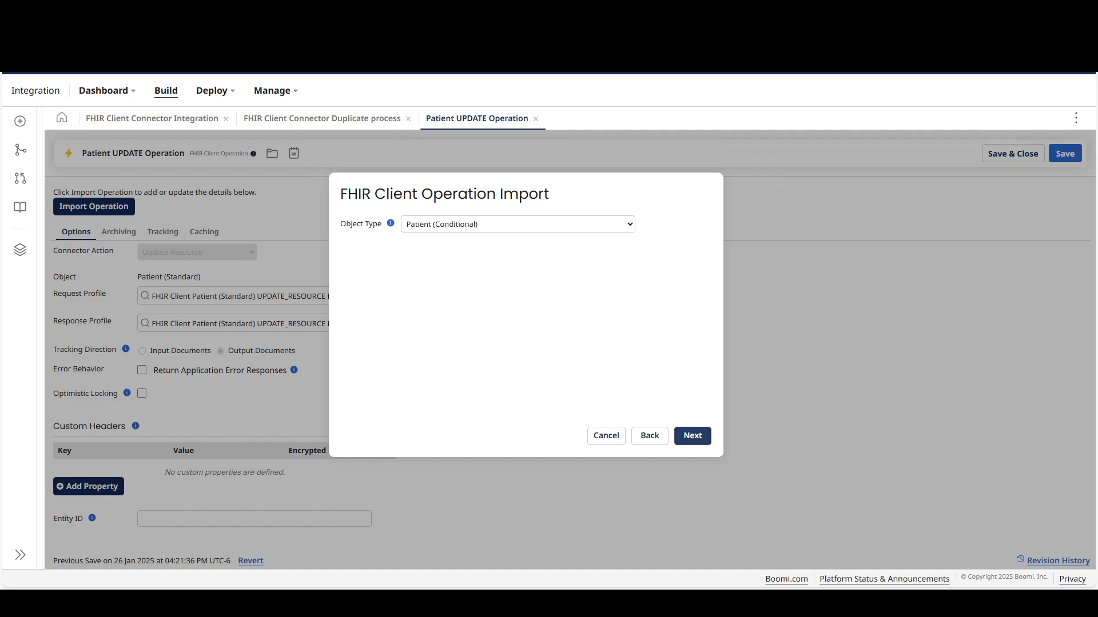
left_click(693, 436)
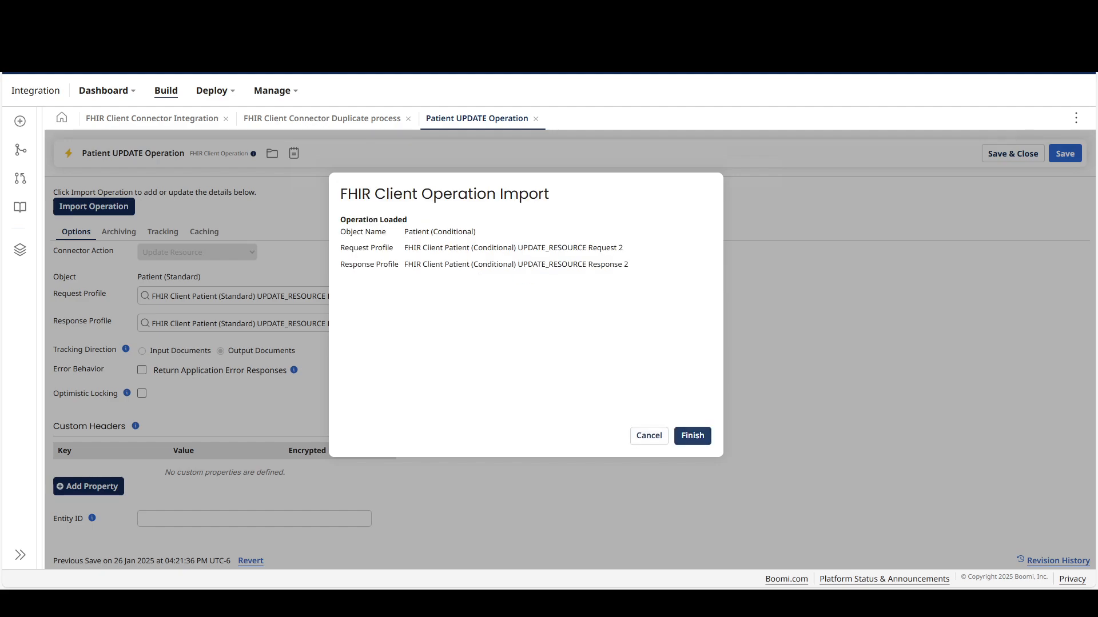
left_click(692, 435)
- Add an empty property row to the operation's Criteria table and look at its key and value fields
scroll(692, 436, "down", 1)
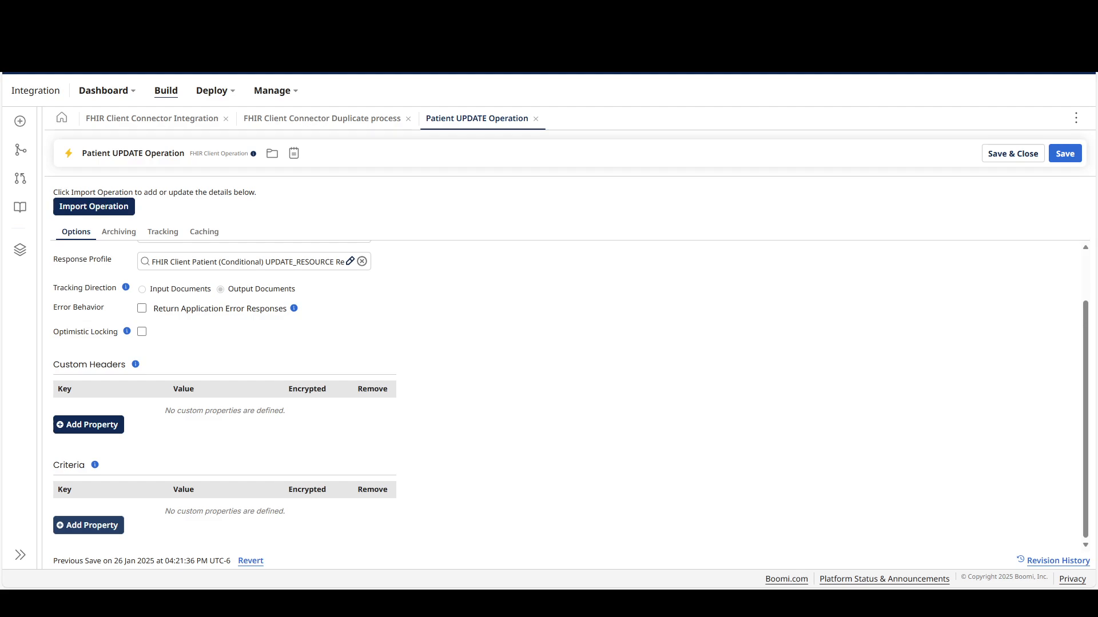
left_click(88, 526)
scroll(94, 520, "down", 1)
left_click(111, 502)
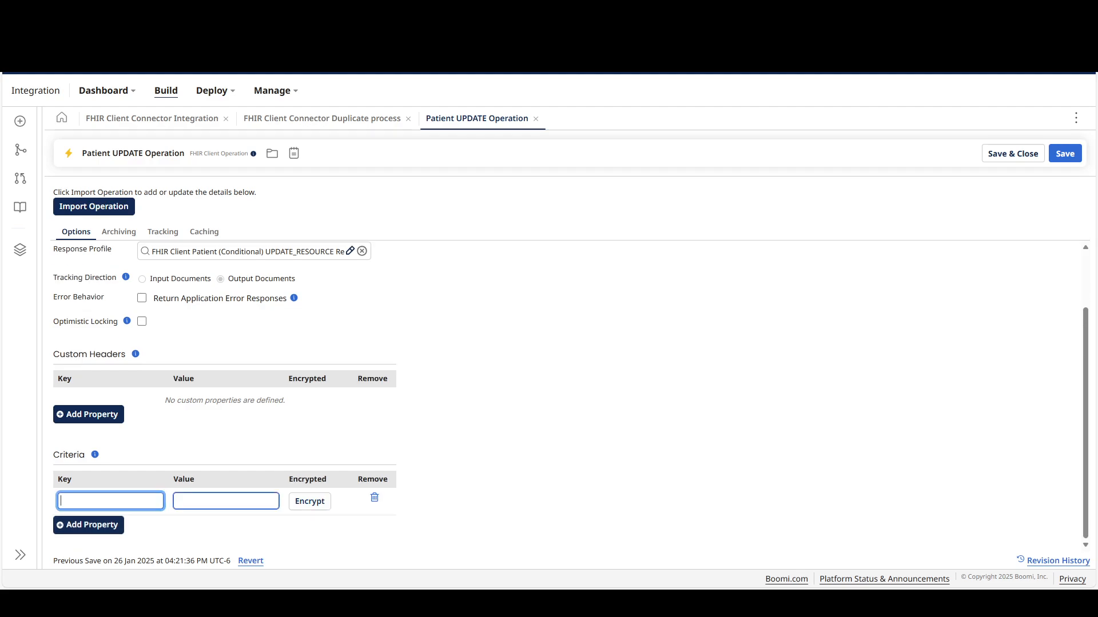
left_click(226, 501)
- Start another operation import with AzureLinuxRedhatAtom, keeping Standard mode, filter the objects with pa*, and continue to object selection
scroll(571, 396, "up", 3)
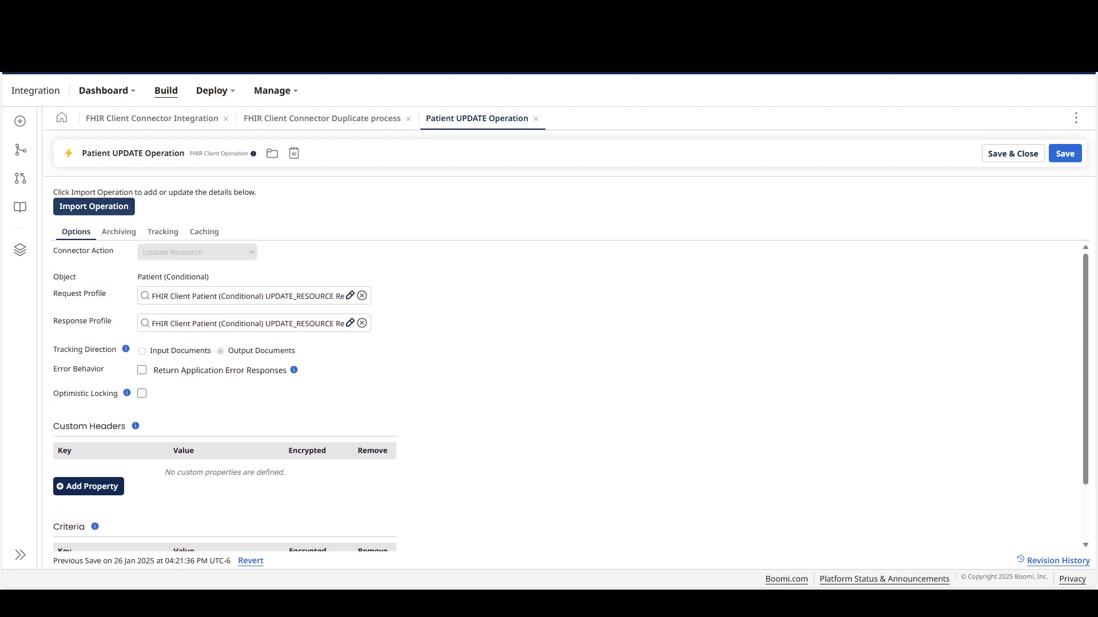
left_click(94, 206)
left_click(540, 269)
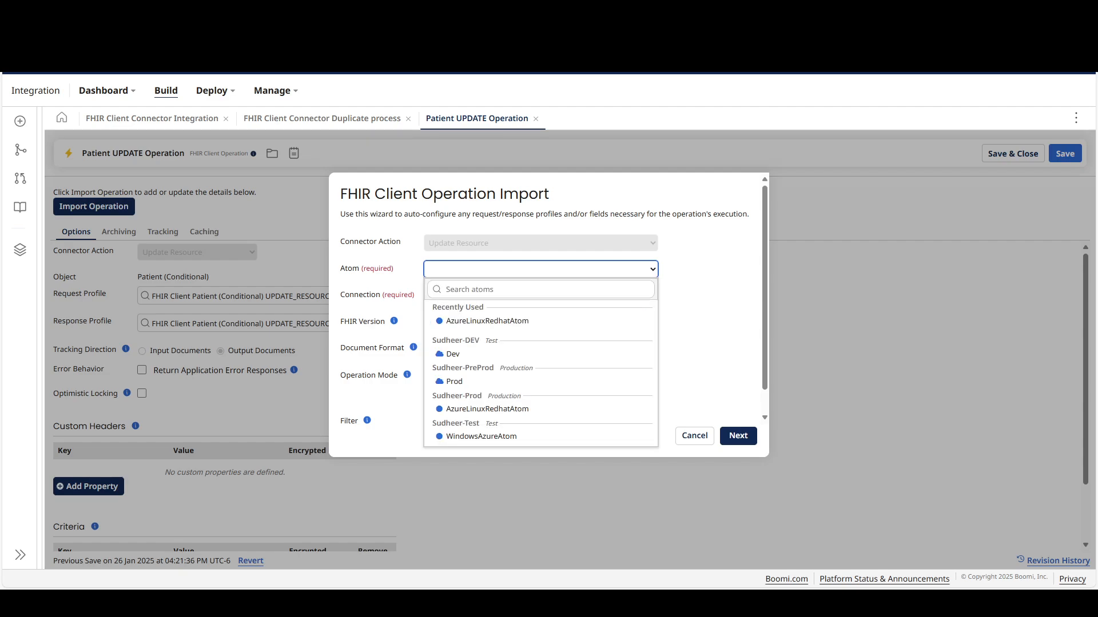
left_click(480, 321)
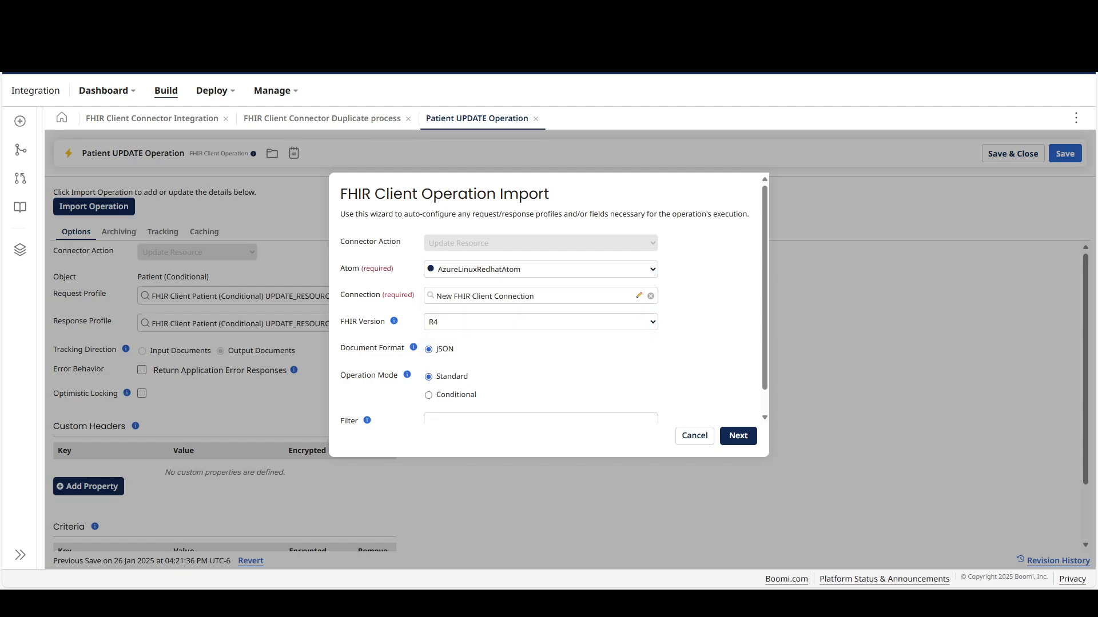
scroll(549, 303, "down", 1)
left_click(540, 395)
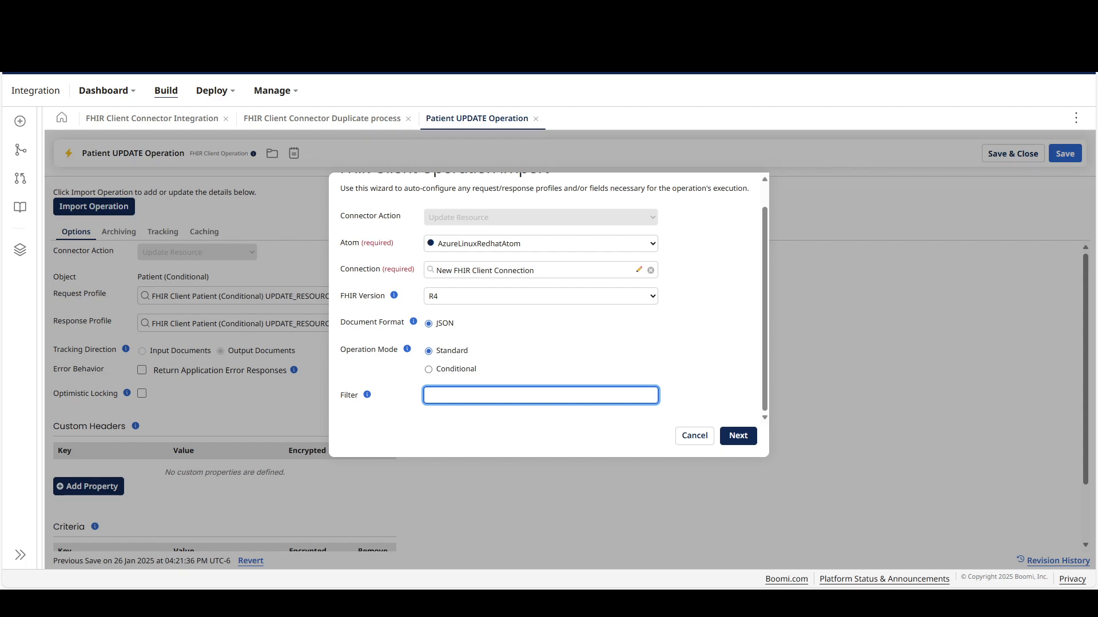
type("pa*")
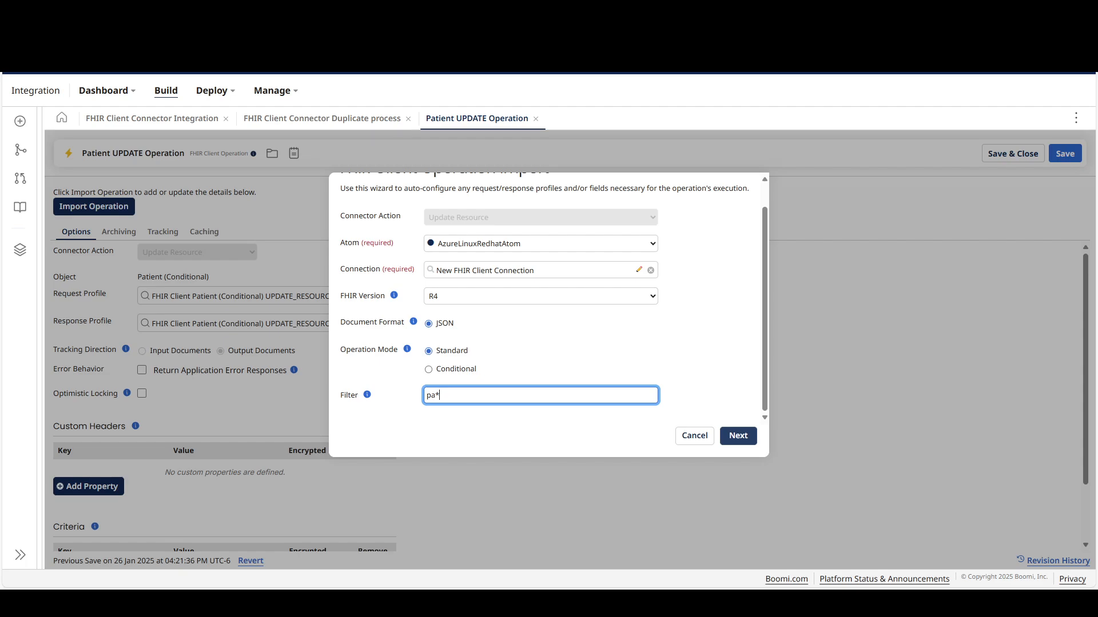
key("Return")
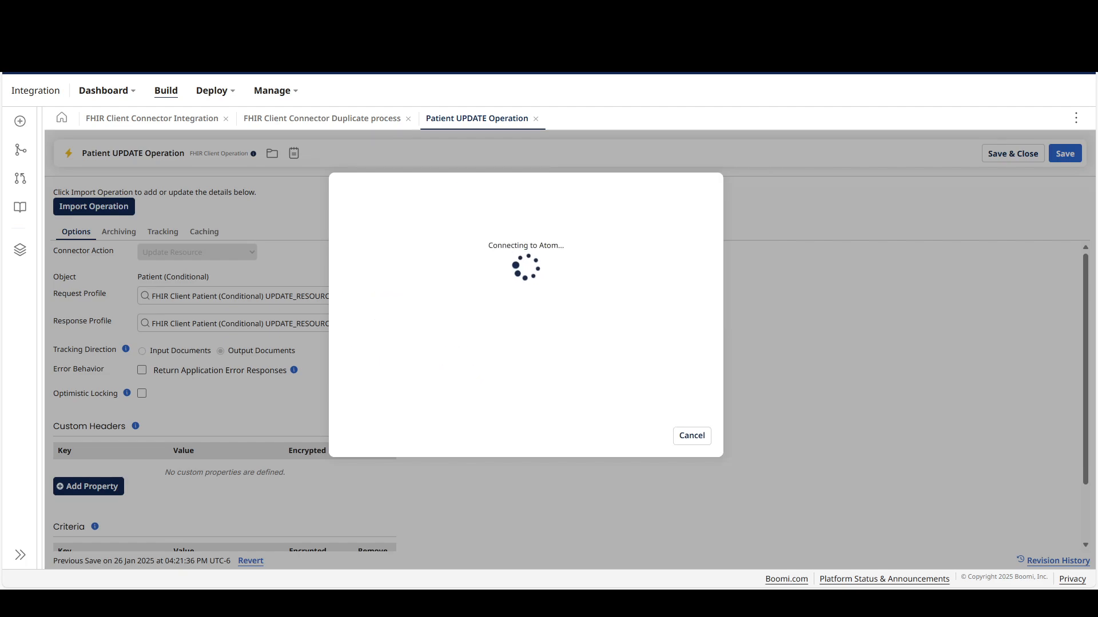
- Select Patient (Standard) as the object type and finish the operation import
left_click(518, 224)
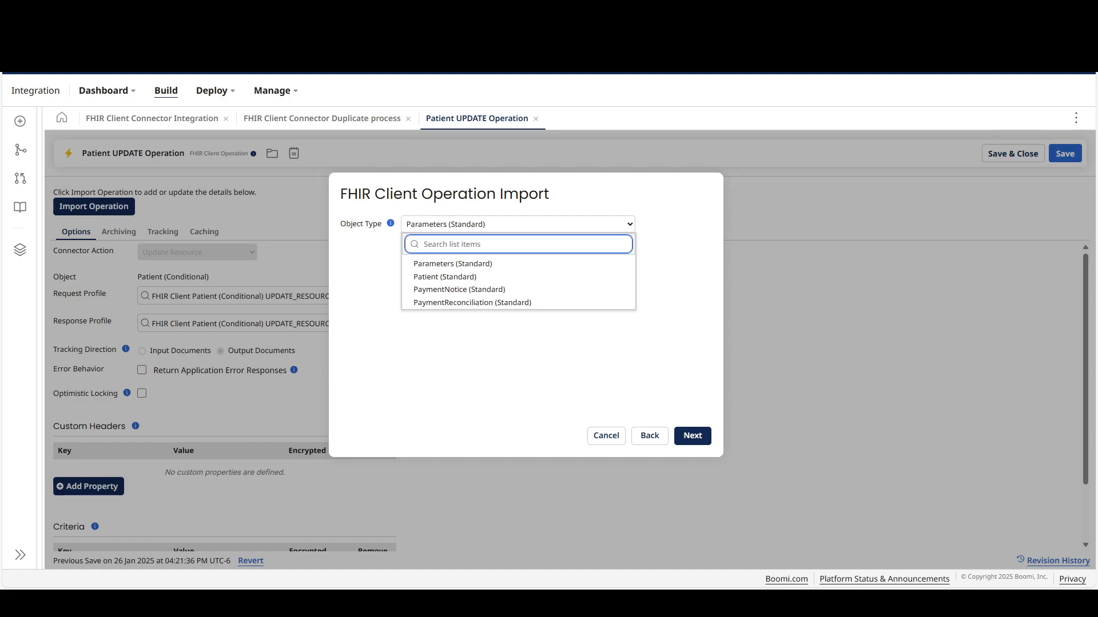
key("Down")
key("Down")
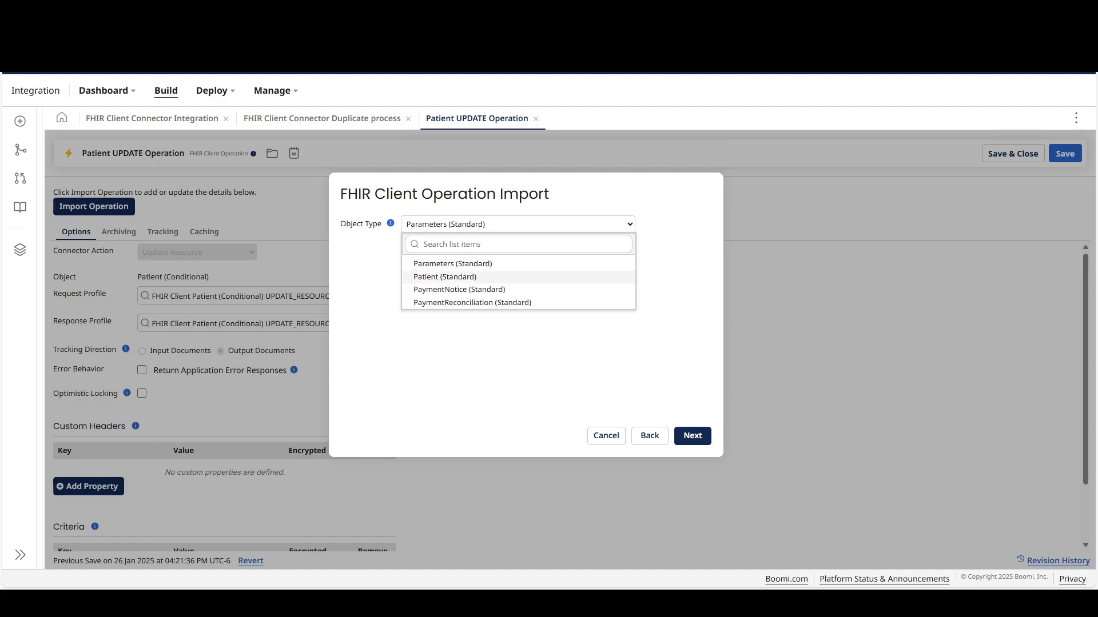
key("Return")
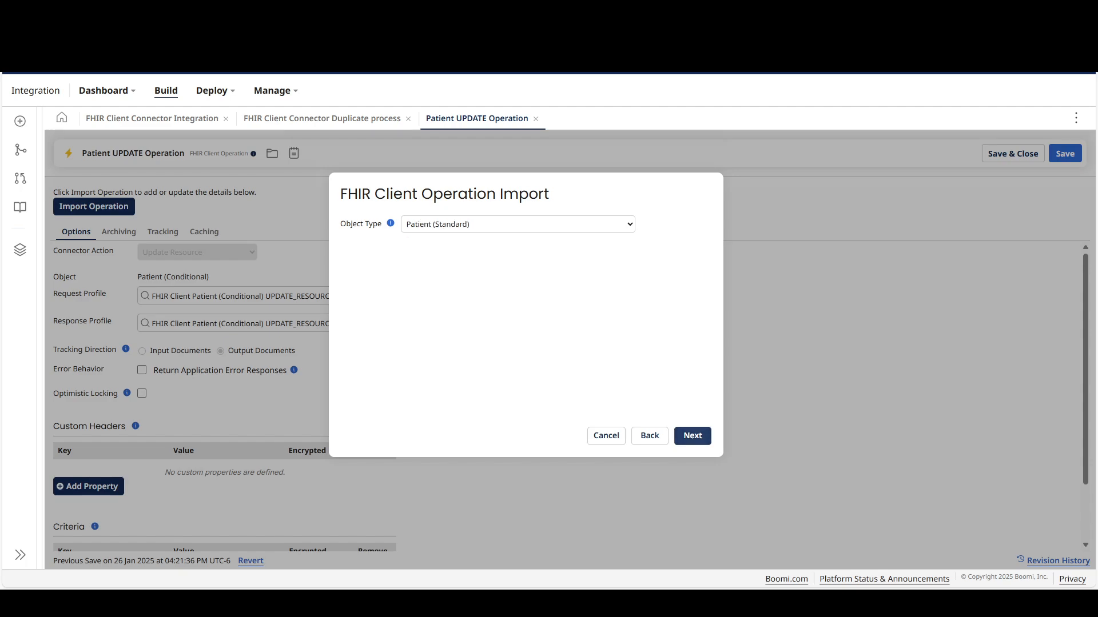
key("Return")
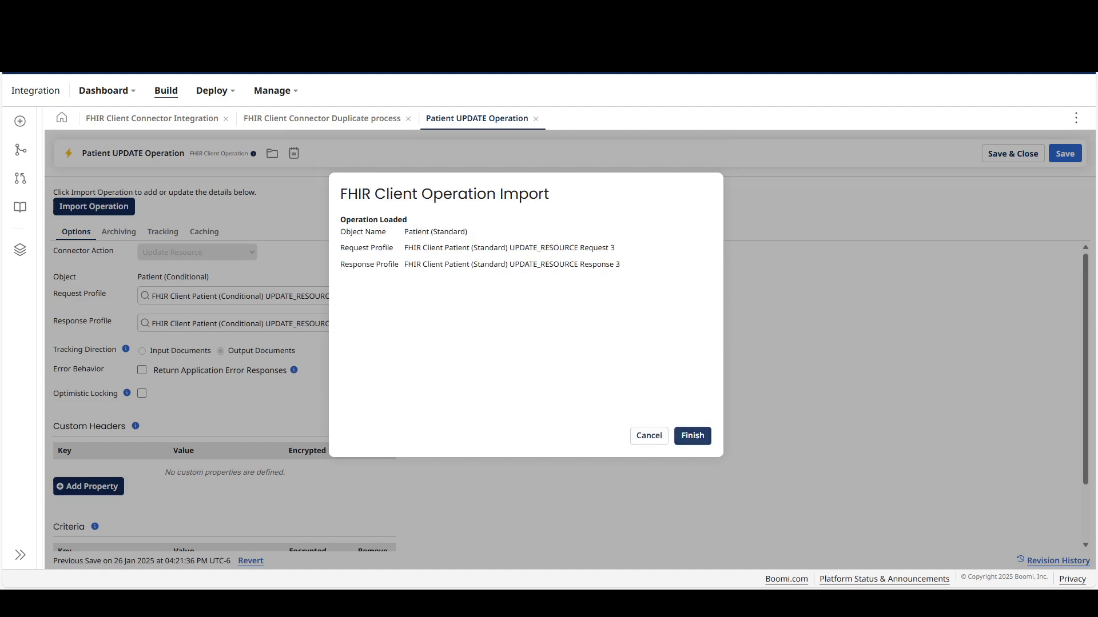
key("Return")
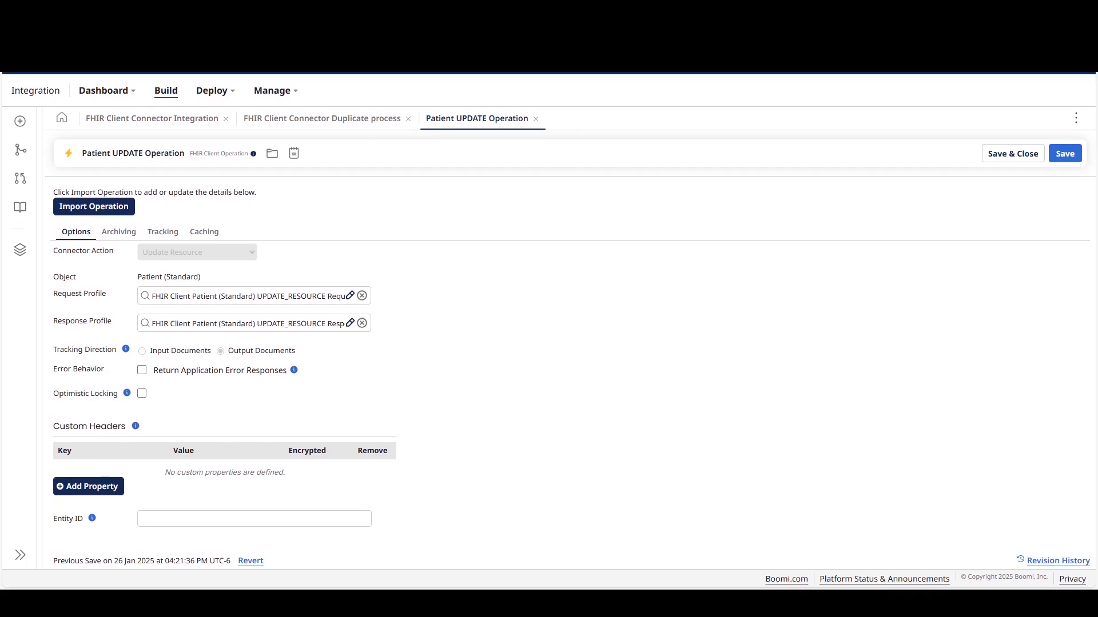
- Examine the data elements under the Patient object in the standard update request profile, and close the profile
left_click(56, 234)
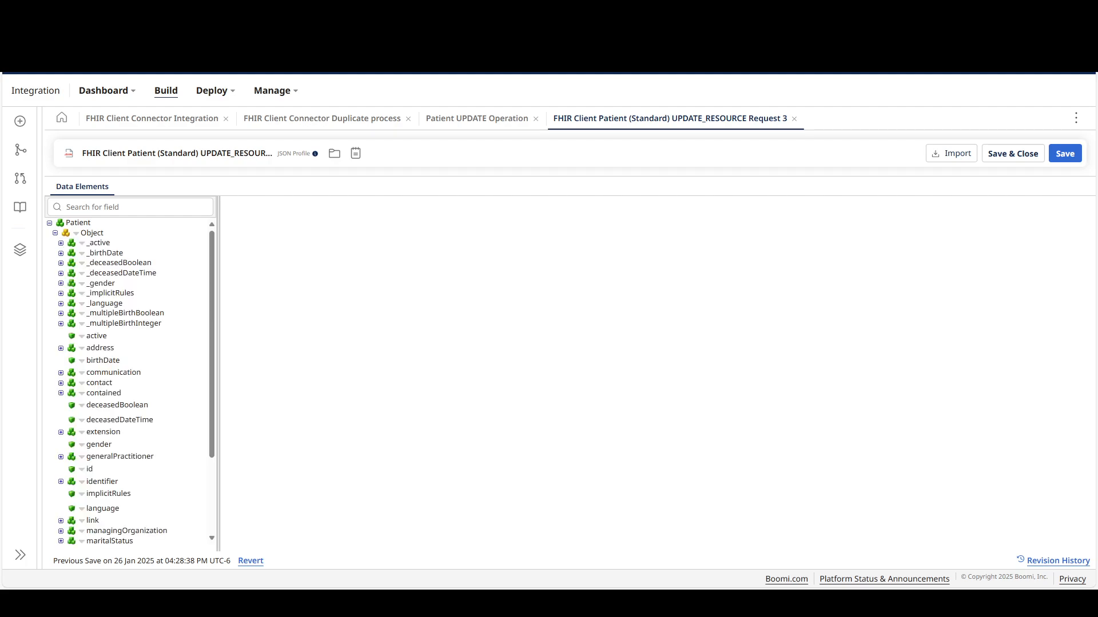
scroll(131, 382, "down", 2)
scroll(136, 382, "down", 1)
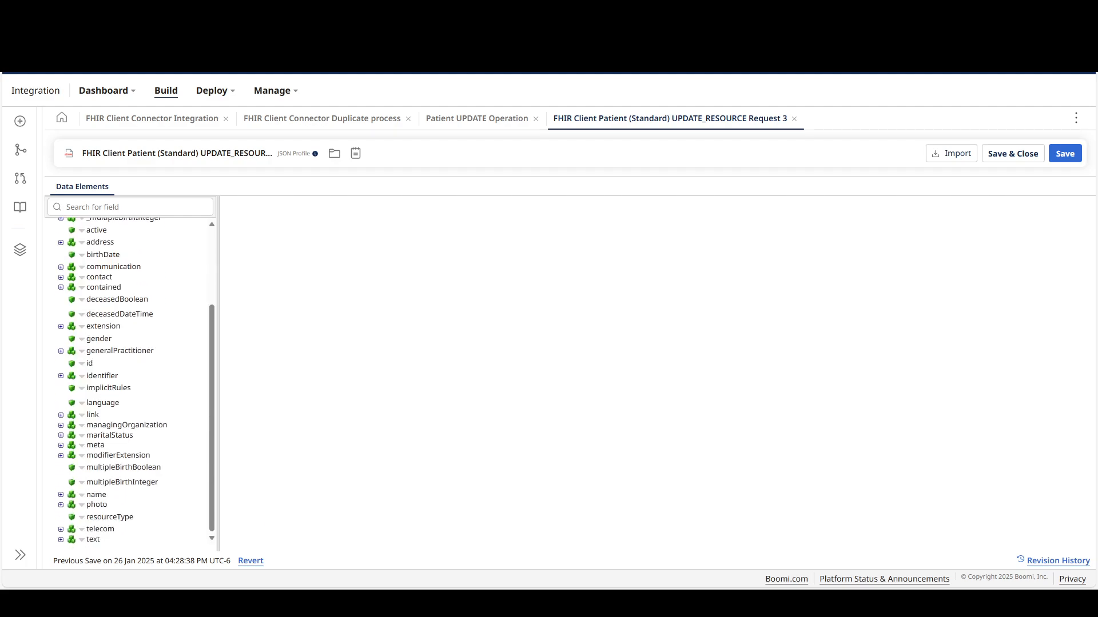
scroll(136, 381, "up", 2)
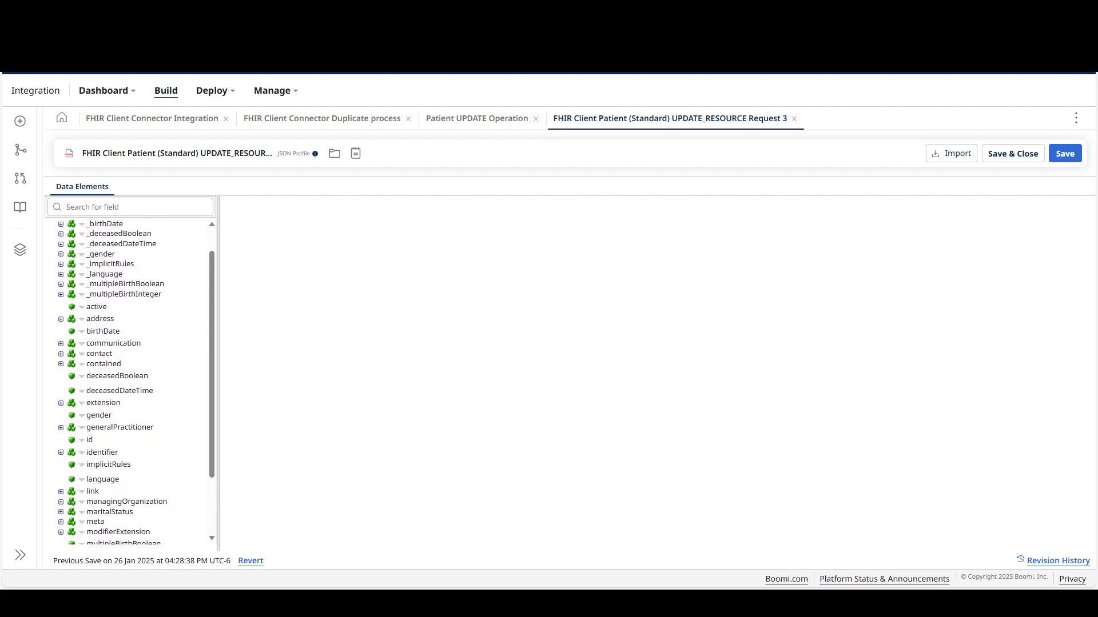
scroll(130, 381, "down", 2)
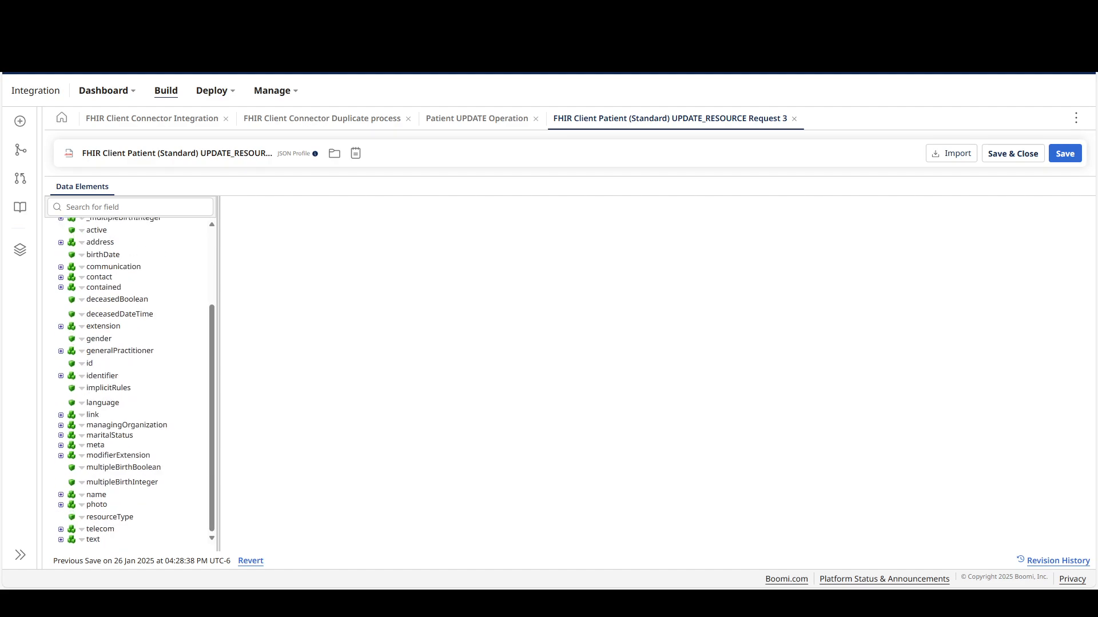
left_click(794, 119)
left_click(638, 356)
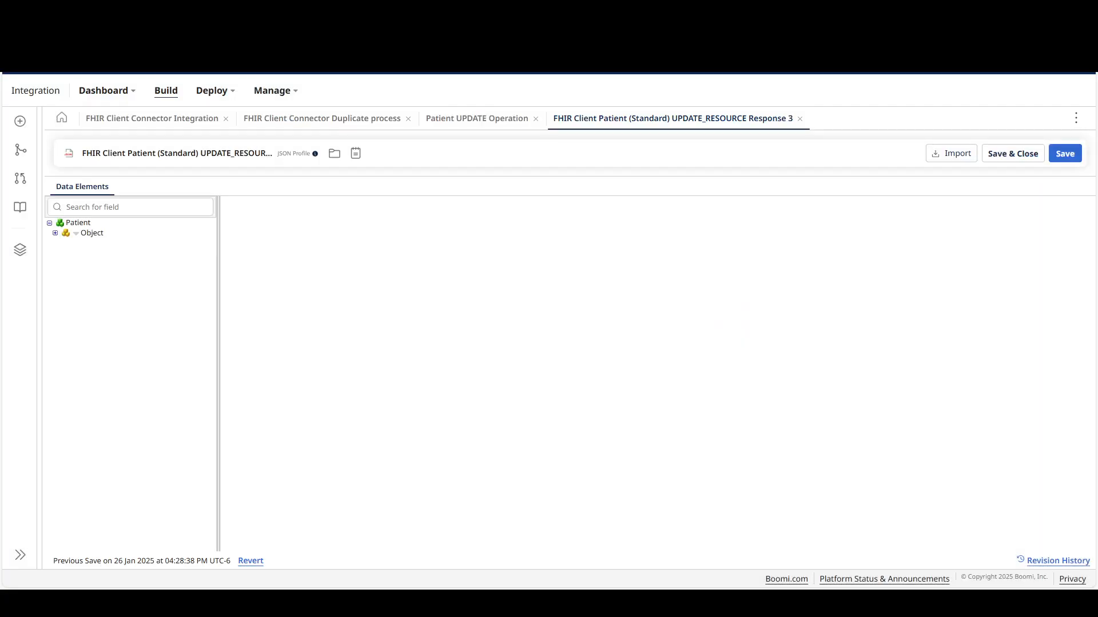
- Examine the Patient data elements in the standard update response profile, close it, and look at the operation's Entity ID field
left_click(55, 234)
scroll(129, 381, "down", 2)
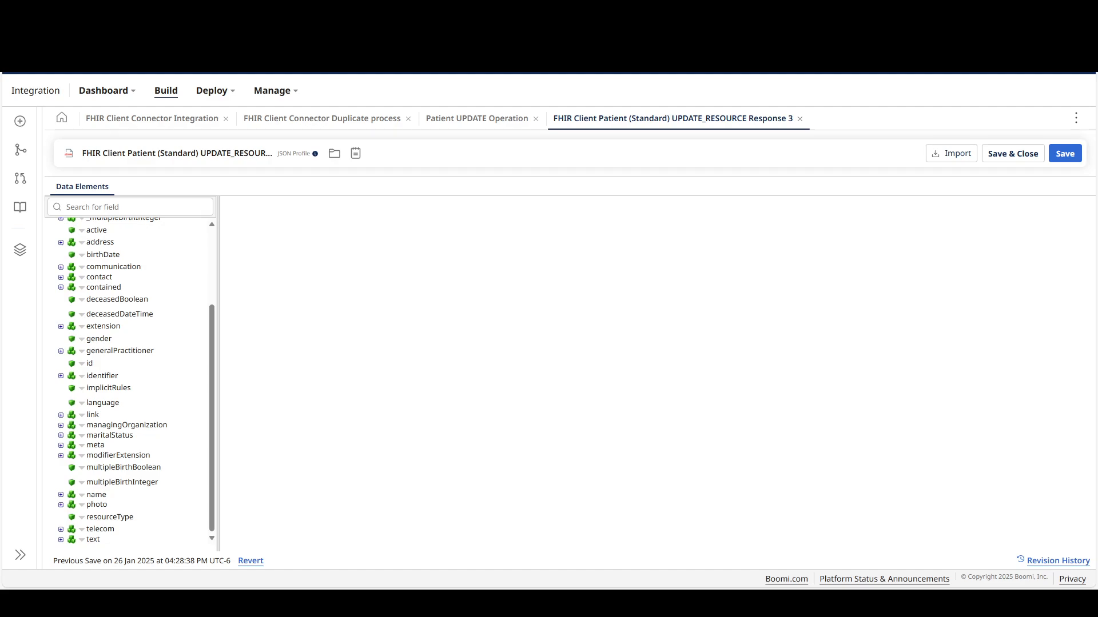
left_click(799, 119)
left_click(637, 355)
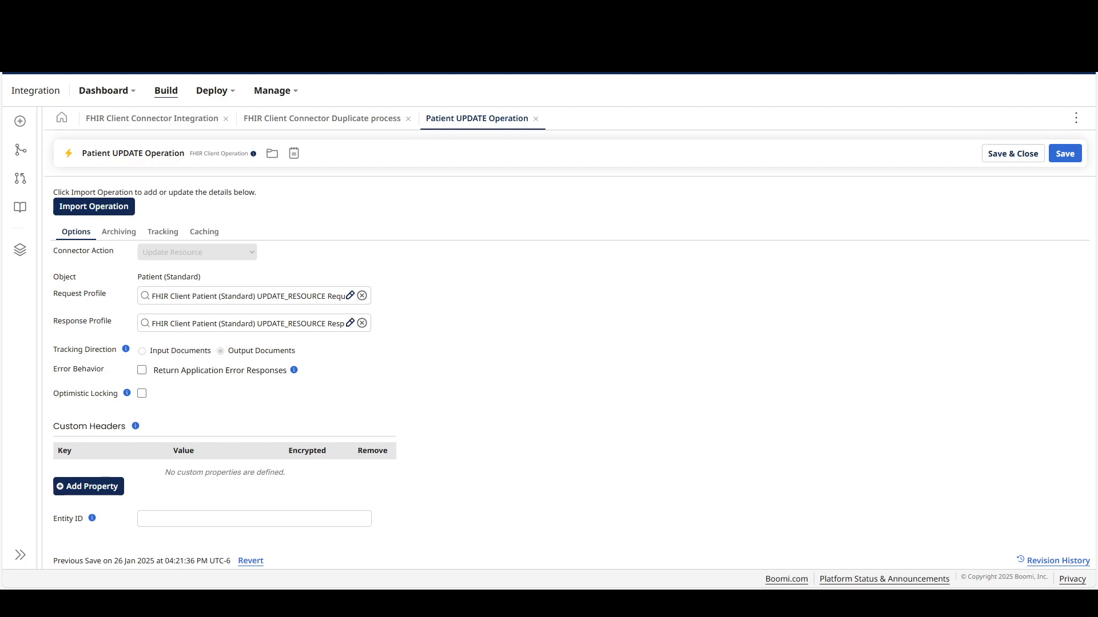
left_click(254, 519)
left_click(458, 503)
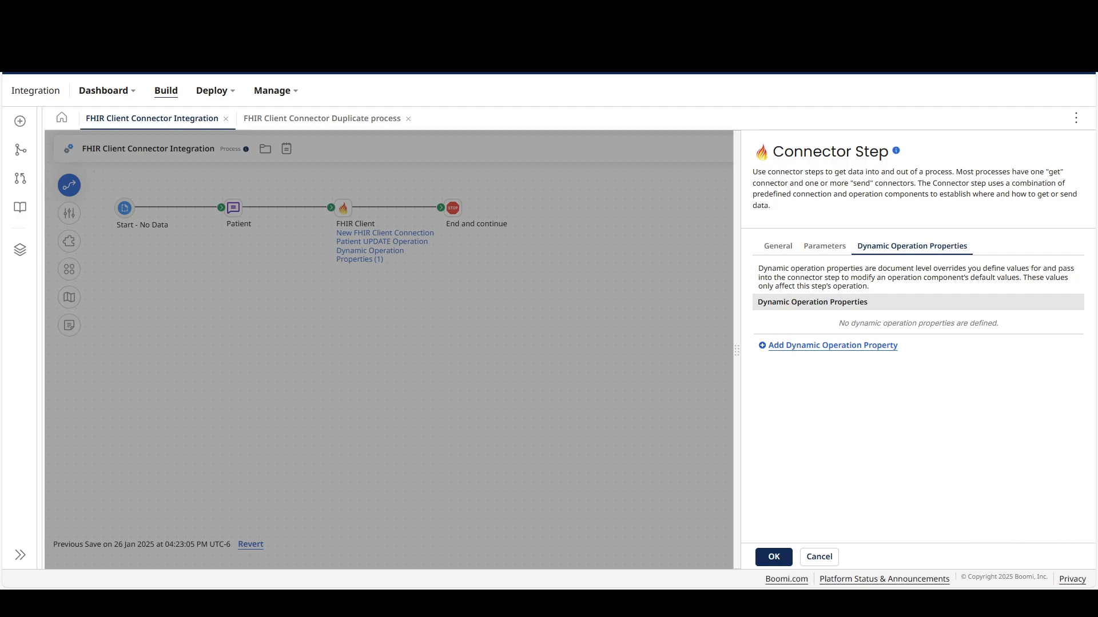
- Add a dynamic operation property to the connector step that fills Entity ID from the dynamic process property id
left_click(833, 346)
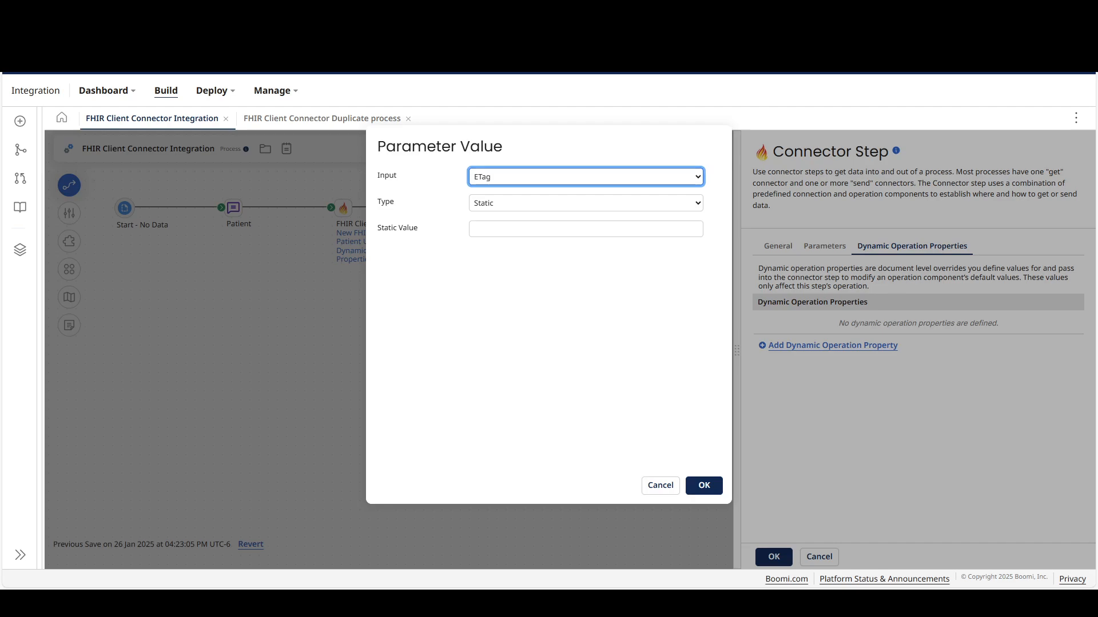
left_click(491, 201)
left_click(585, 203)
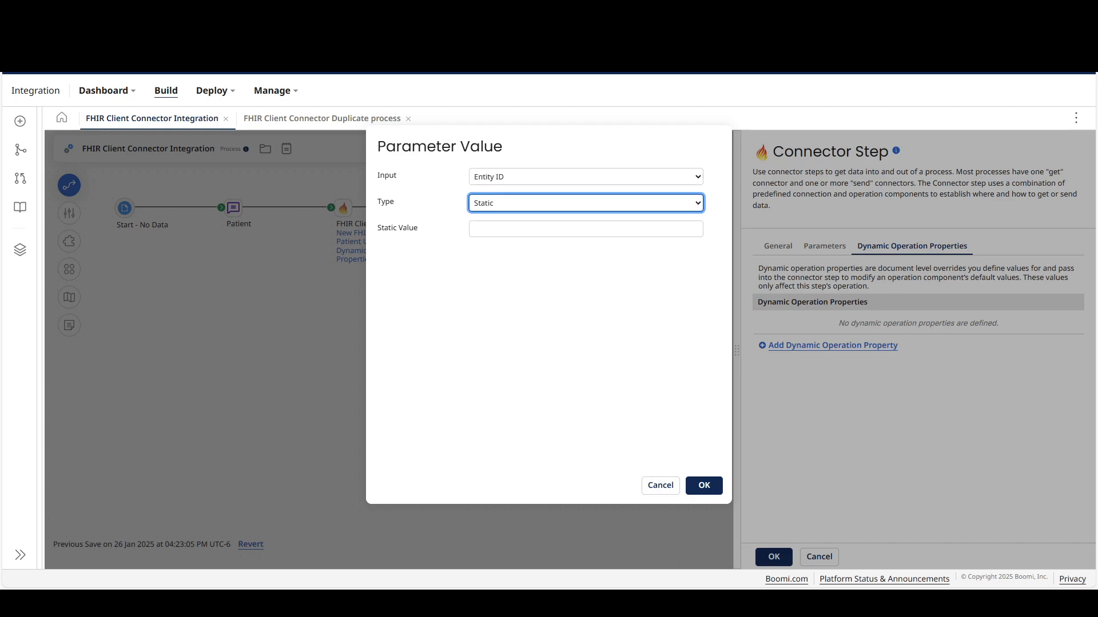
left_click(519, 257)
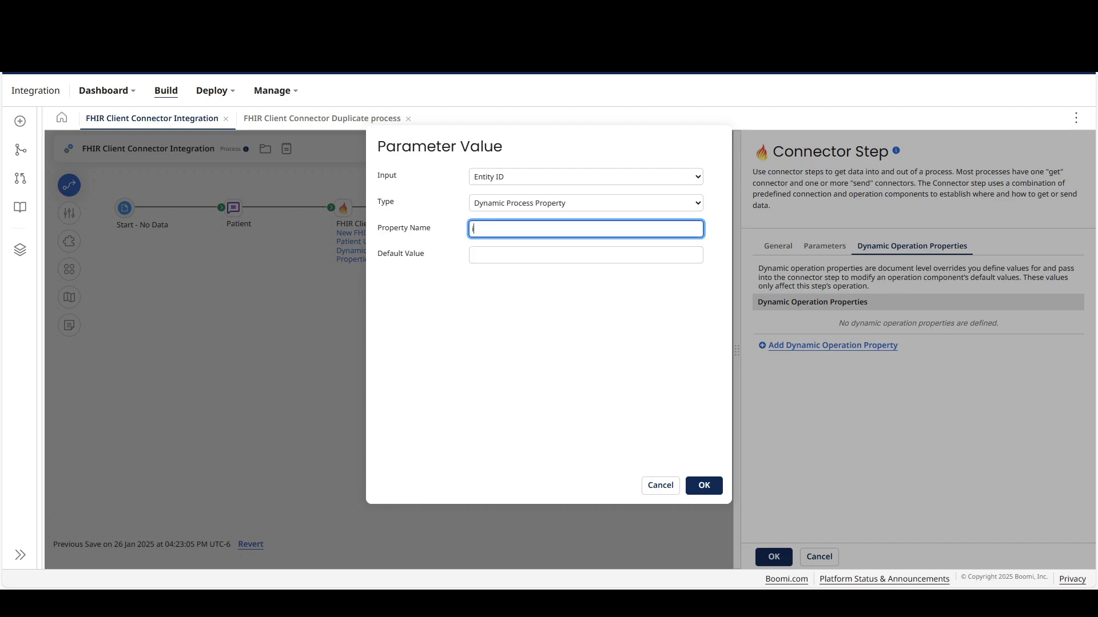
type("id")
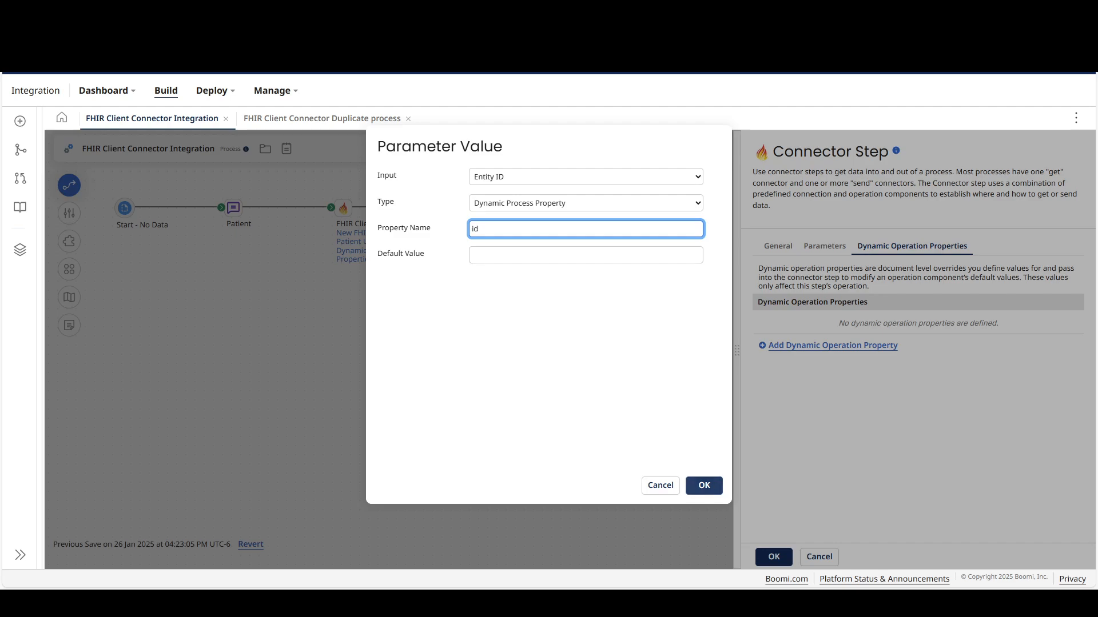
key("Return")
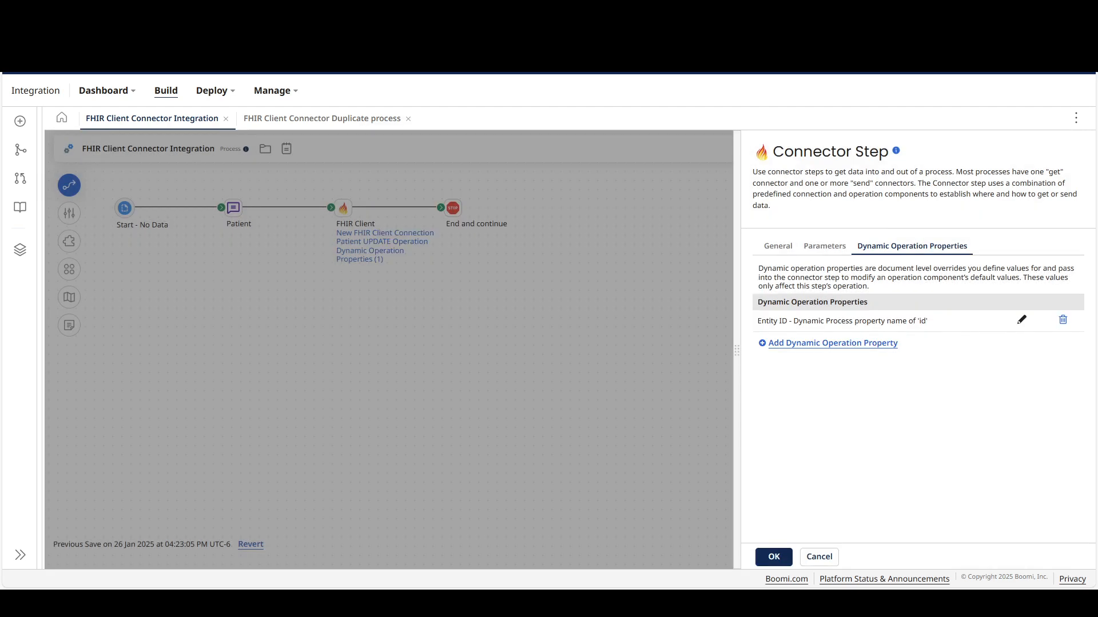
left_click(773, 556)
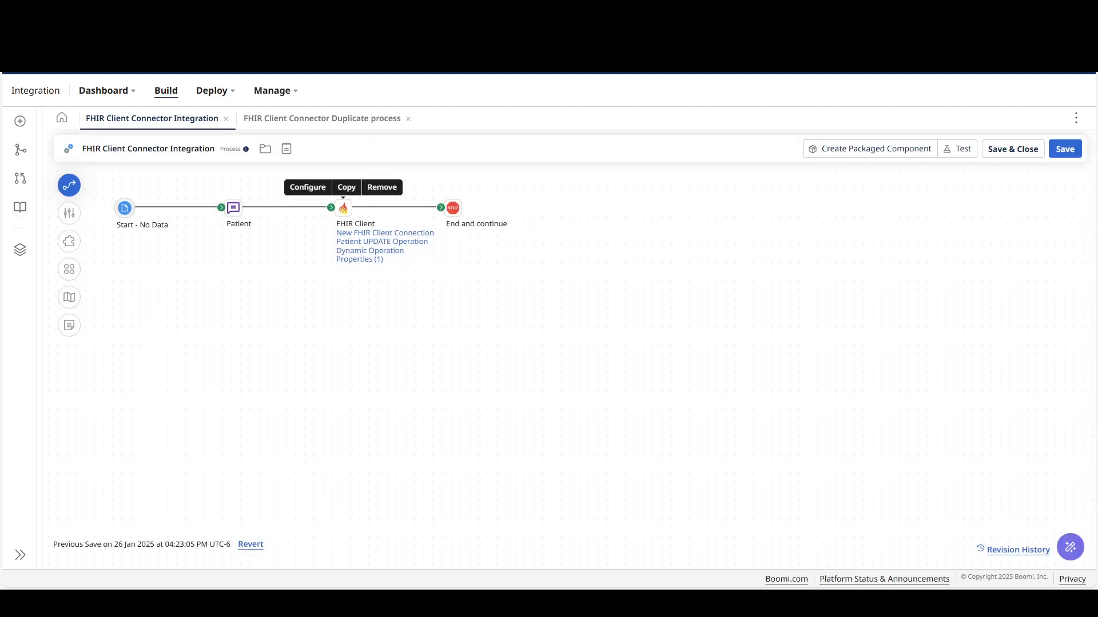
- Save the process and run a test on AzureLinuxRedhatAtom with the id dynamic process property set to the patient's resource ID
left_click(1064, 149)
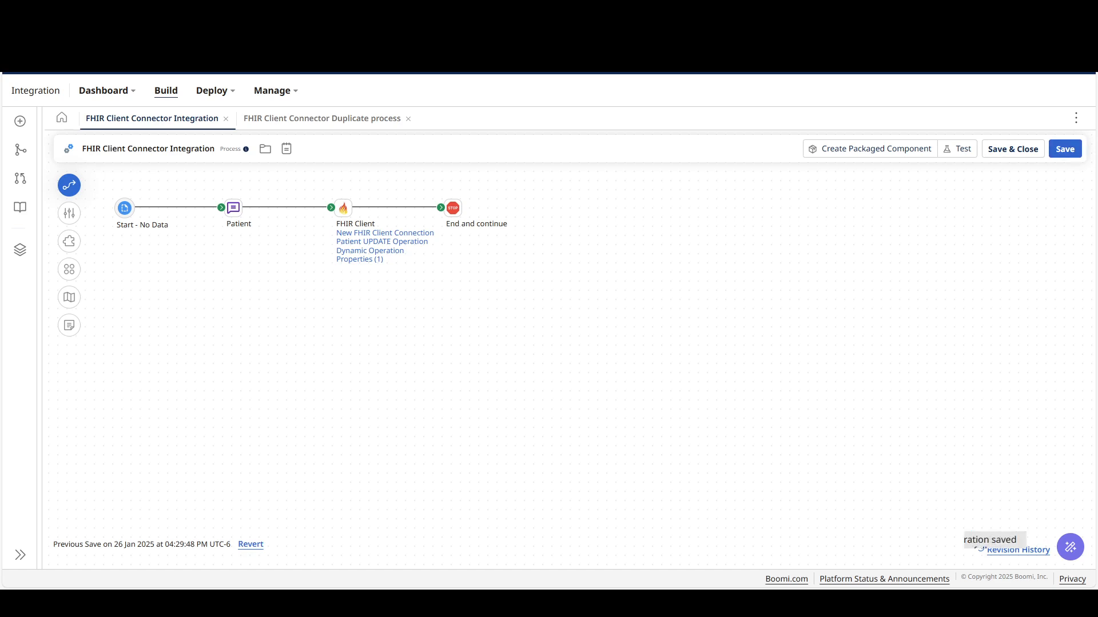
left_click(958, 149)
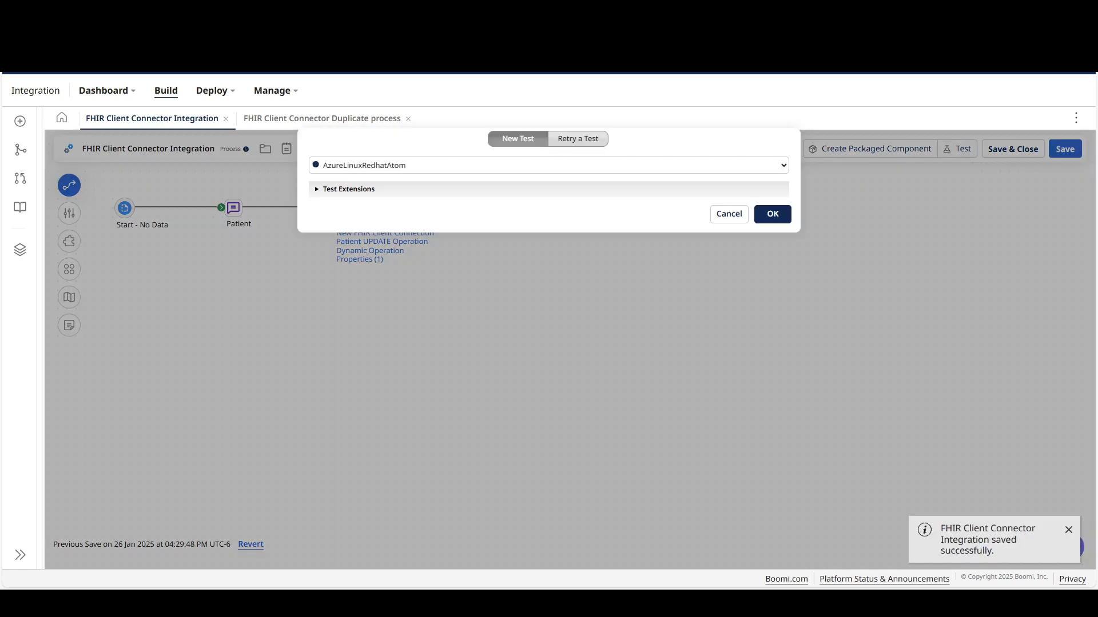
left_click(348, 189)
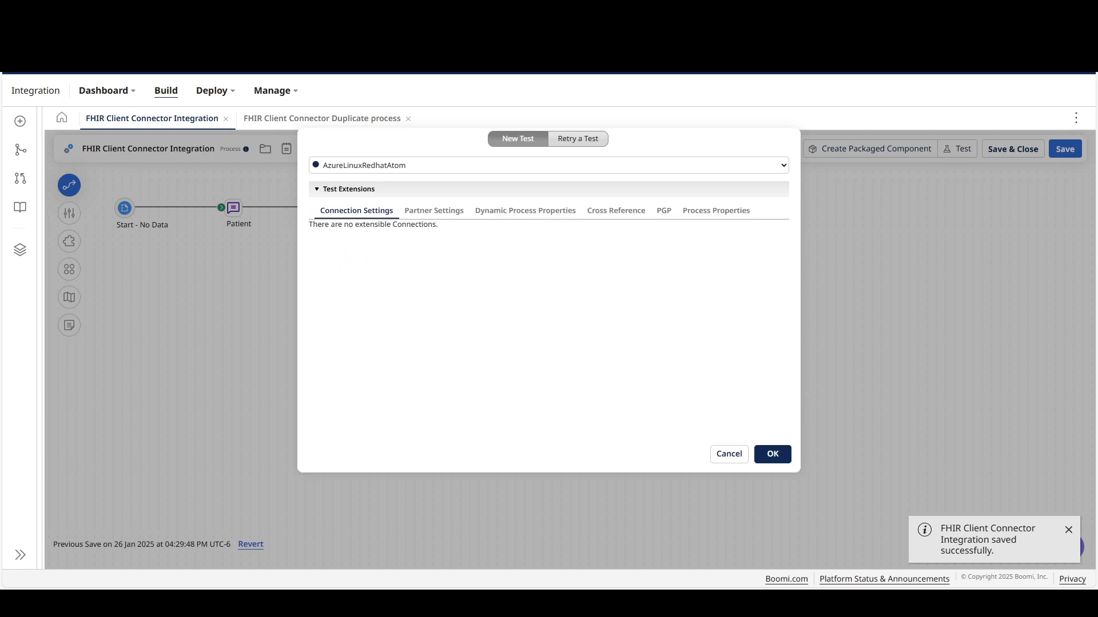
left_click(525, 211)
left_click(392, 235)
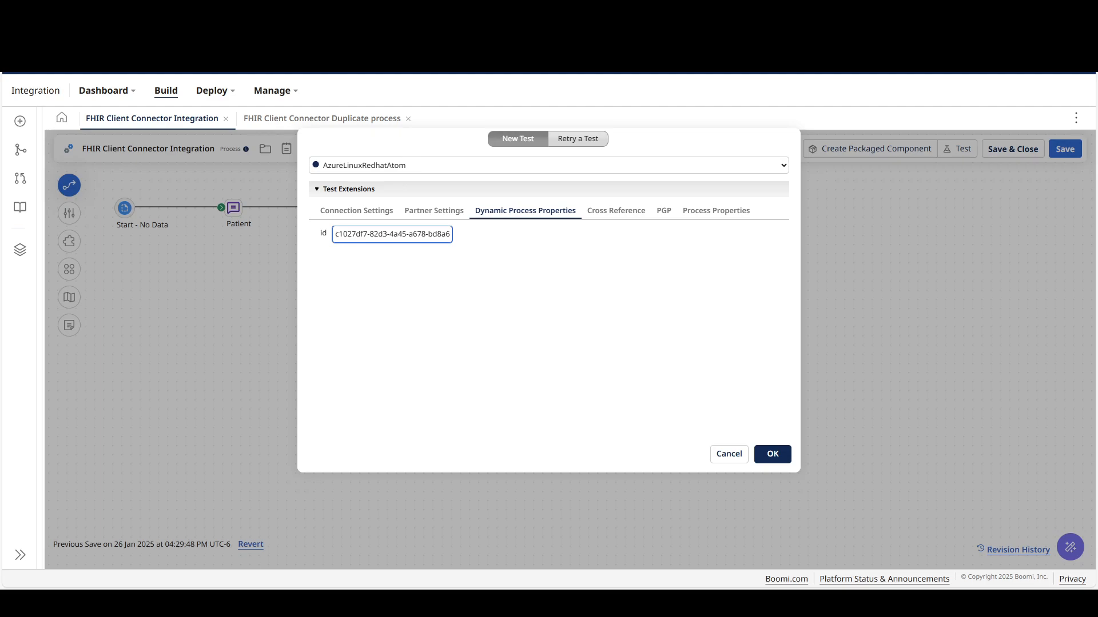
left_click(773, 455)
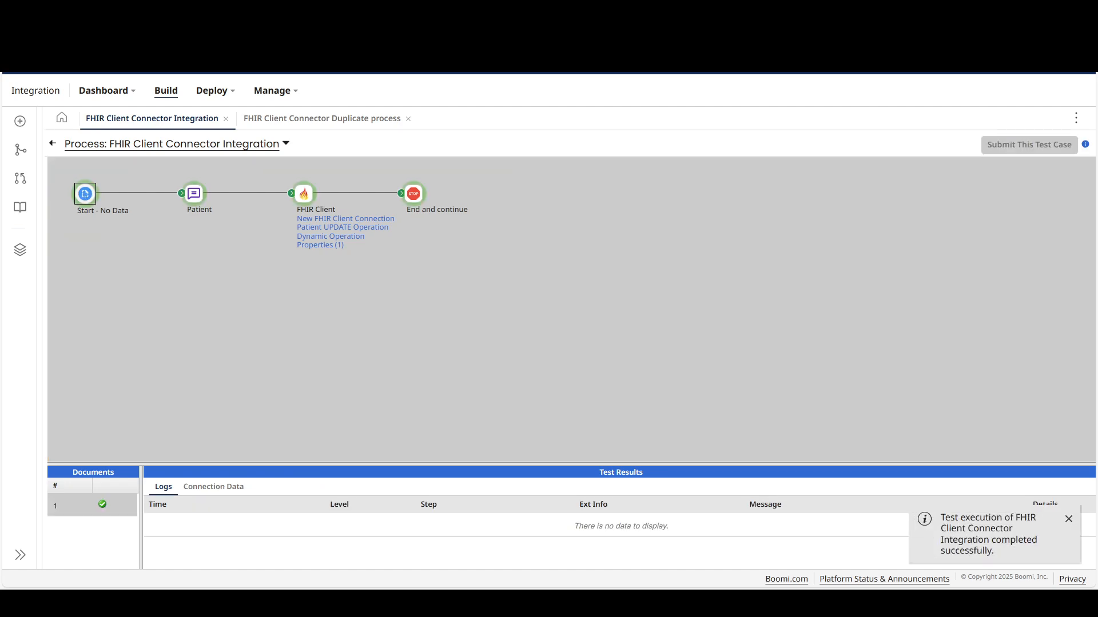
- View the source document of the End and continue step in the test results and review the returned Patient resource
left_click(413, 194)
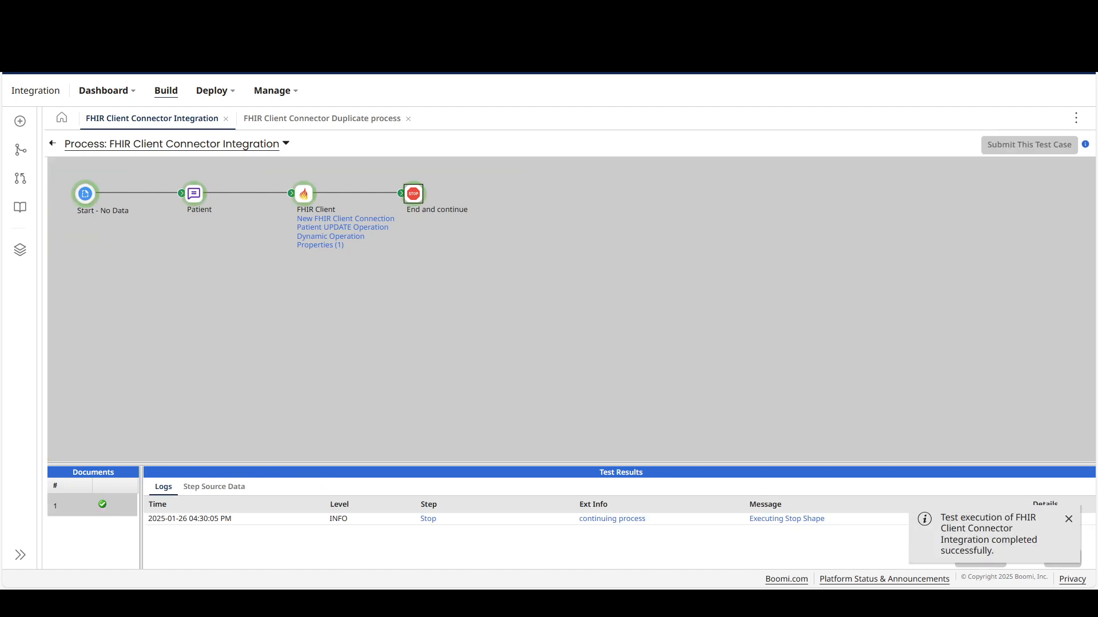
left_click_drag(366, 464, 366, 384)
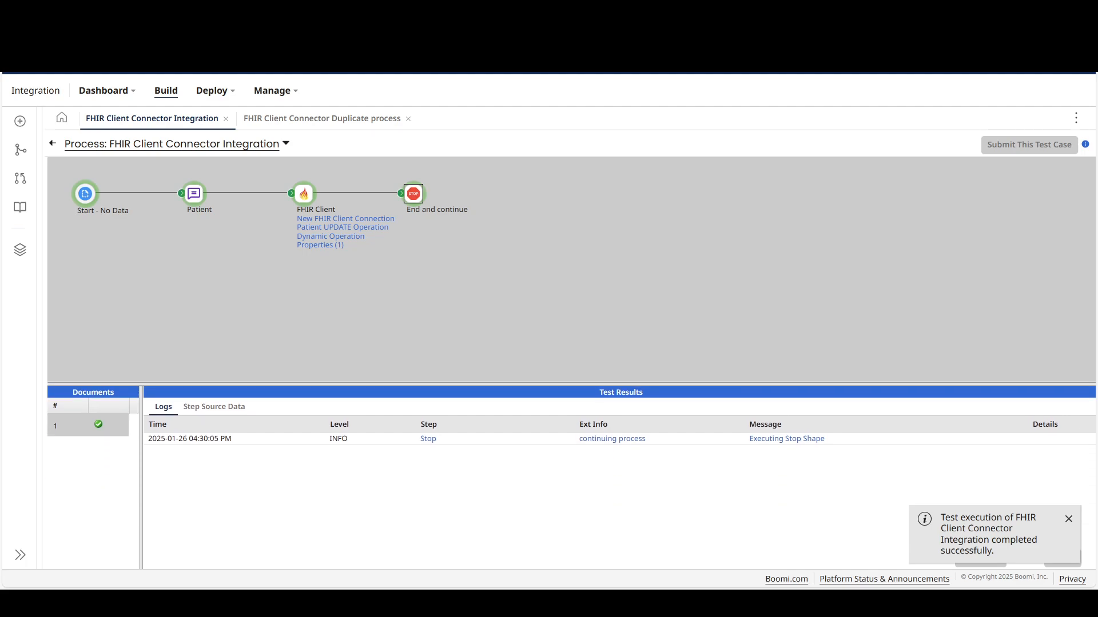
left_click(214, 407)
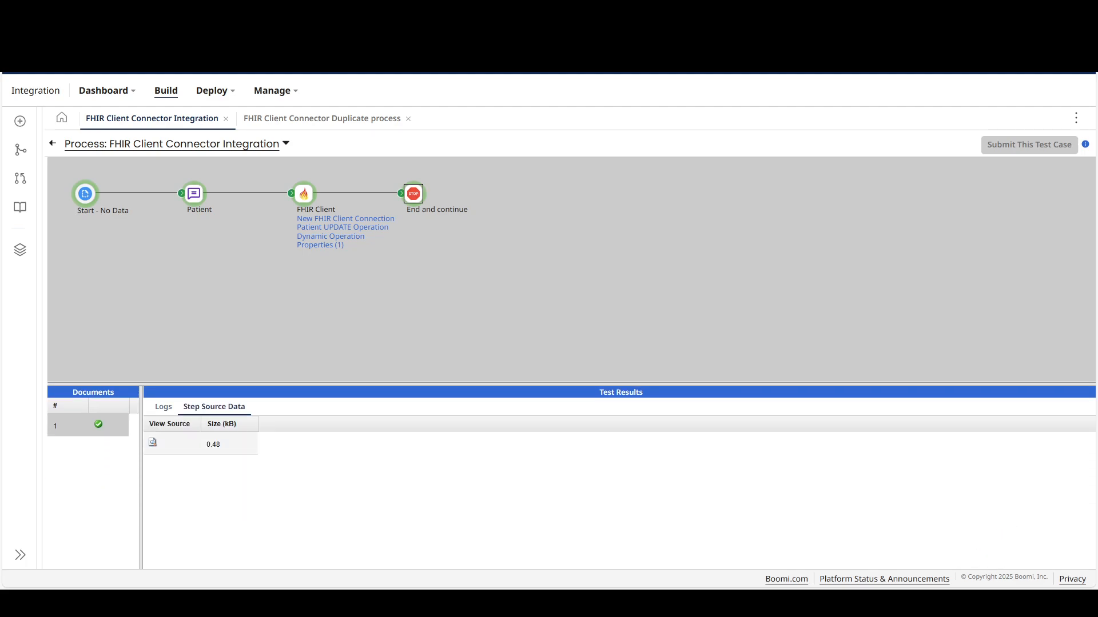
left_click(153, 442)
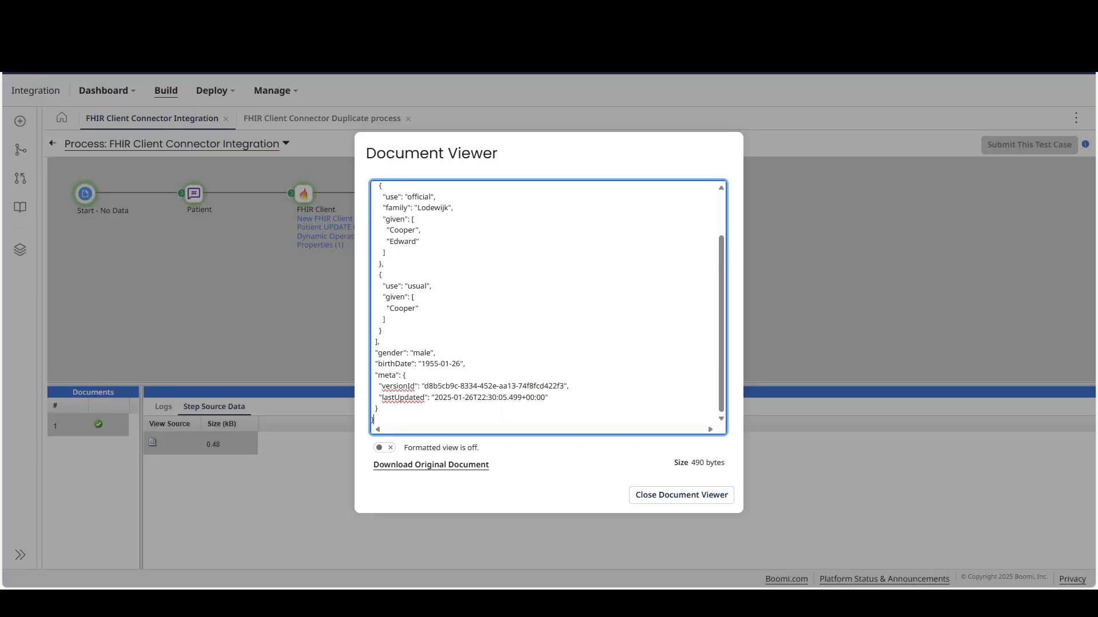
scroll(548, 305, "up", 2)
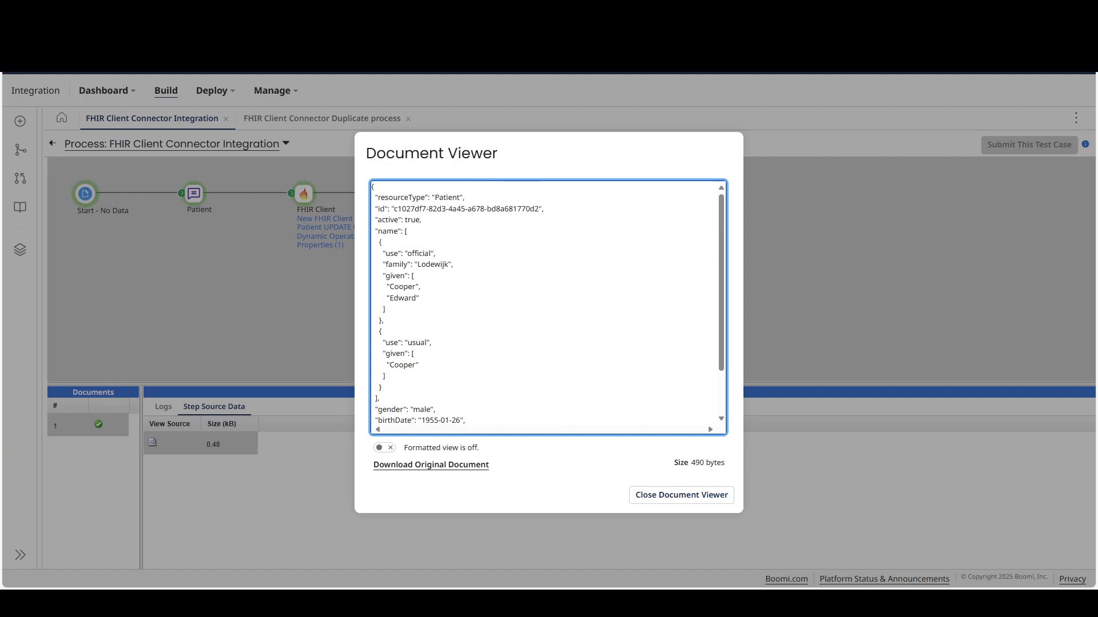
- Examine the given names, versionId and lastUpdated values in the returned Patient document, and close the document viewer
left_click_drag(390, 286, 420, 287)
left_click_drag(371, 354, 418, 365)
left_click(417, 298)
scroll(548, 306, "down", 2)
left_click_drag(458, 386, 570, 387)
left_click(569, 387)
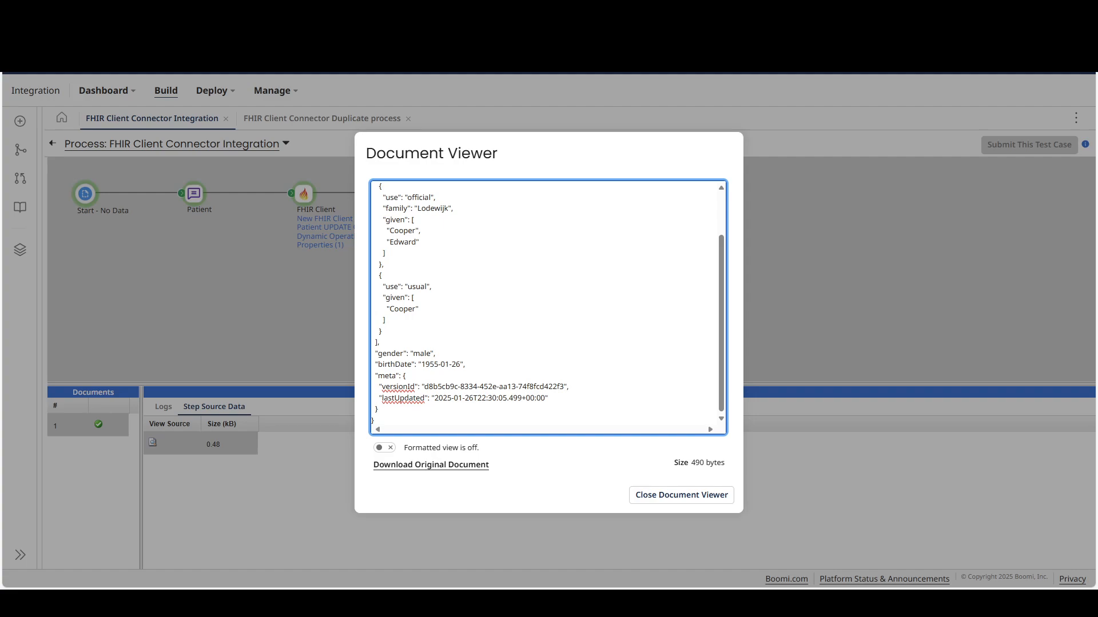
left_click_drag(569, 386, 421, 386)
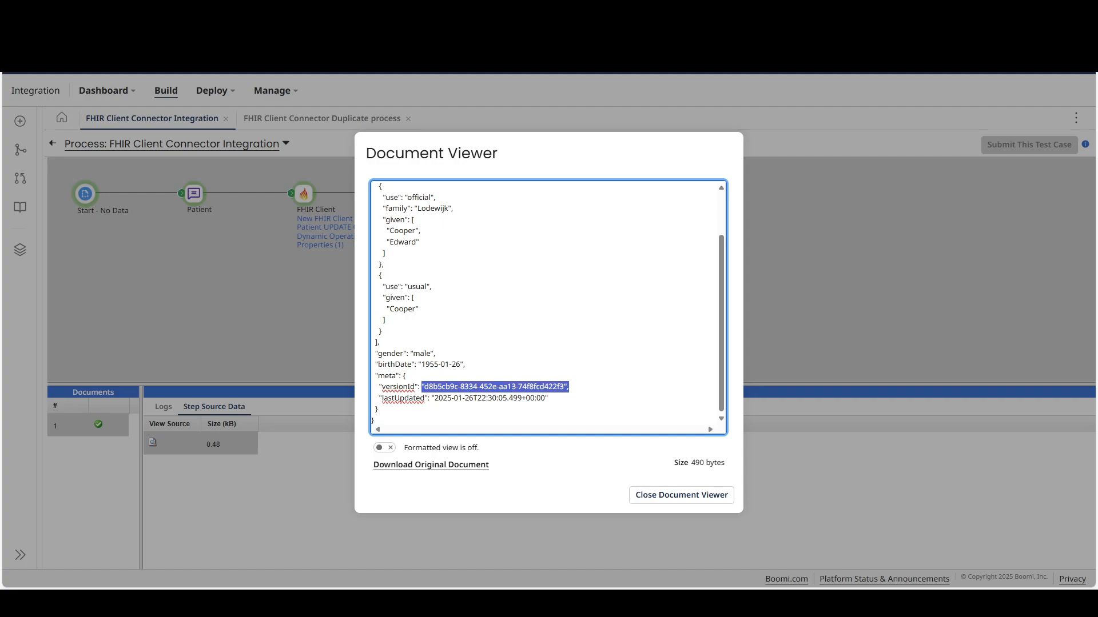
left_click(442, 398)
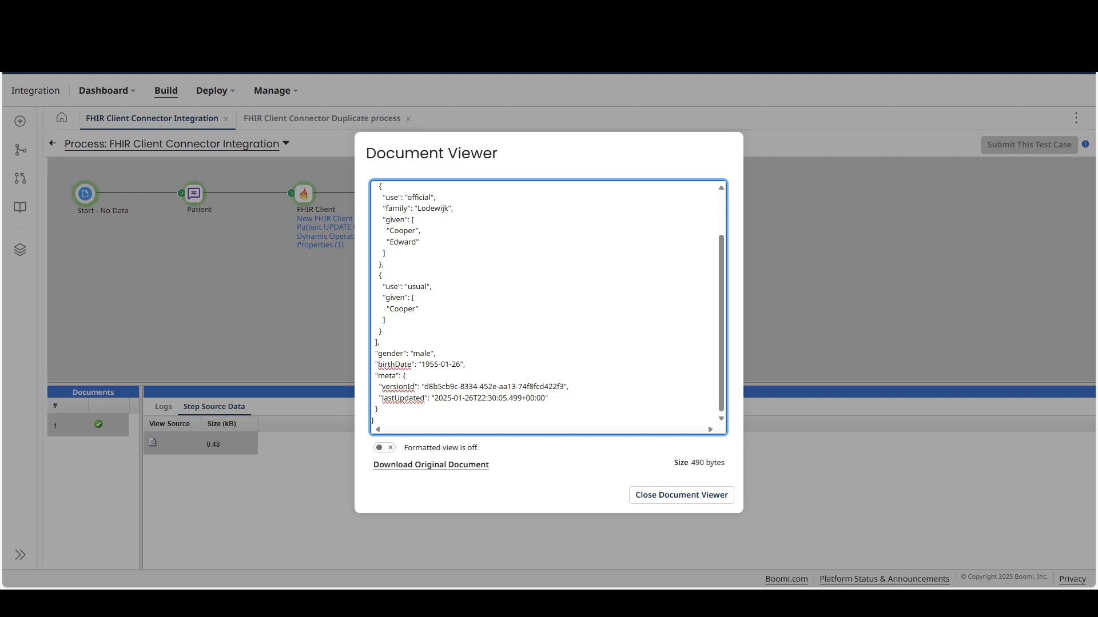
scroll(548, 306, "up", 2)
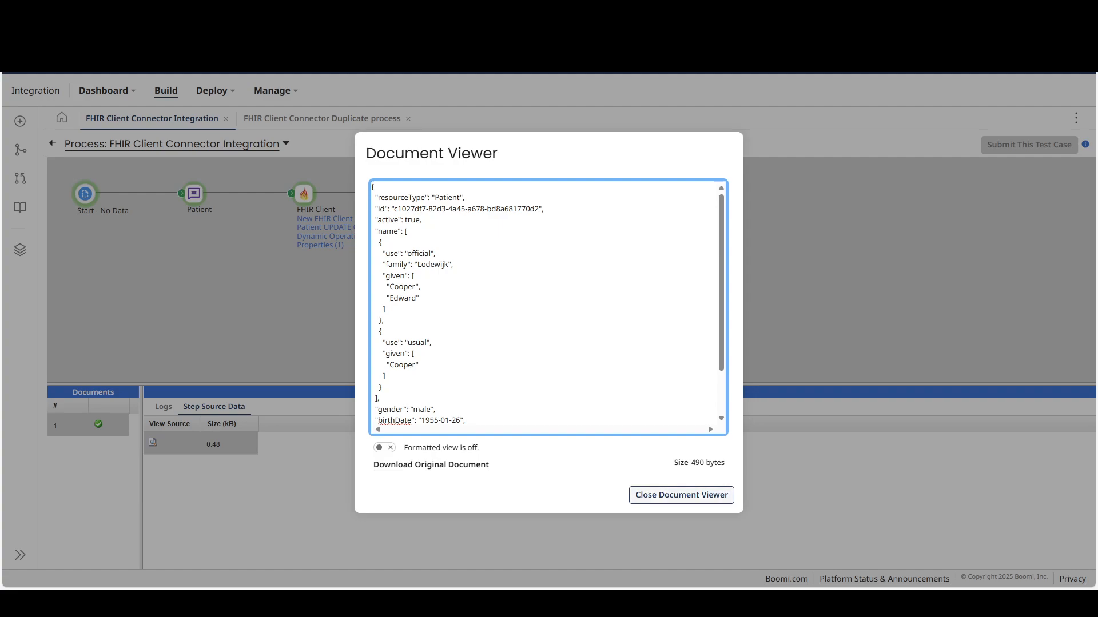
left_click(681, 495)
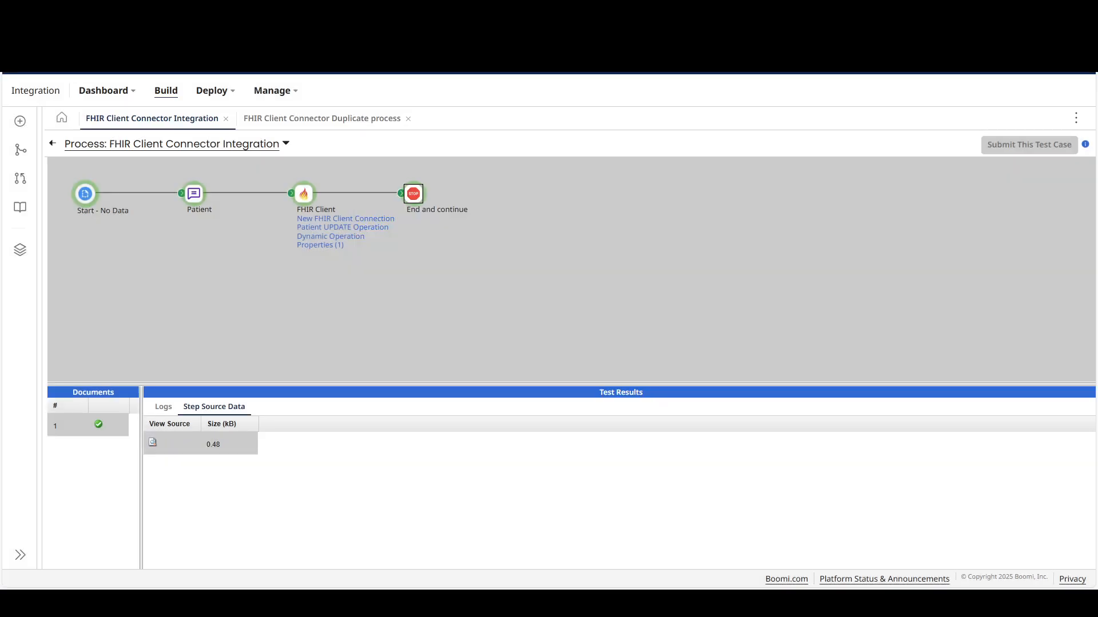
- Open the full PUT request message in the FHIR Client step's logs, check the patient ID in its URL, and close the message
left_click(303, 194)
left_click(163, 406)
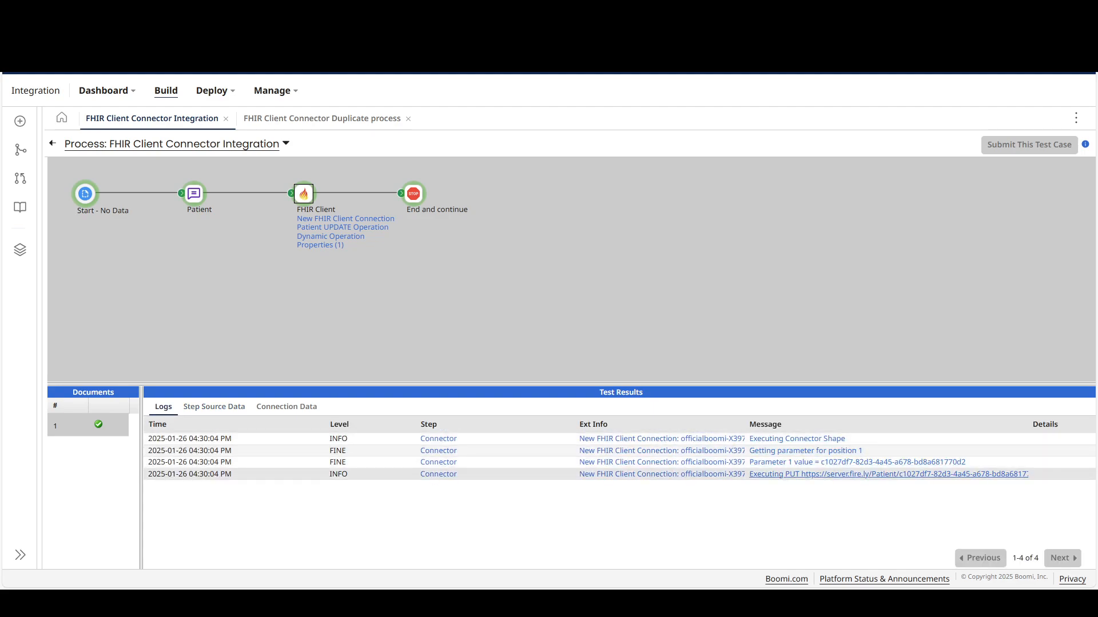
left_click(857, 474)
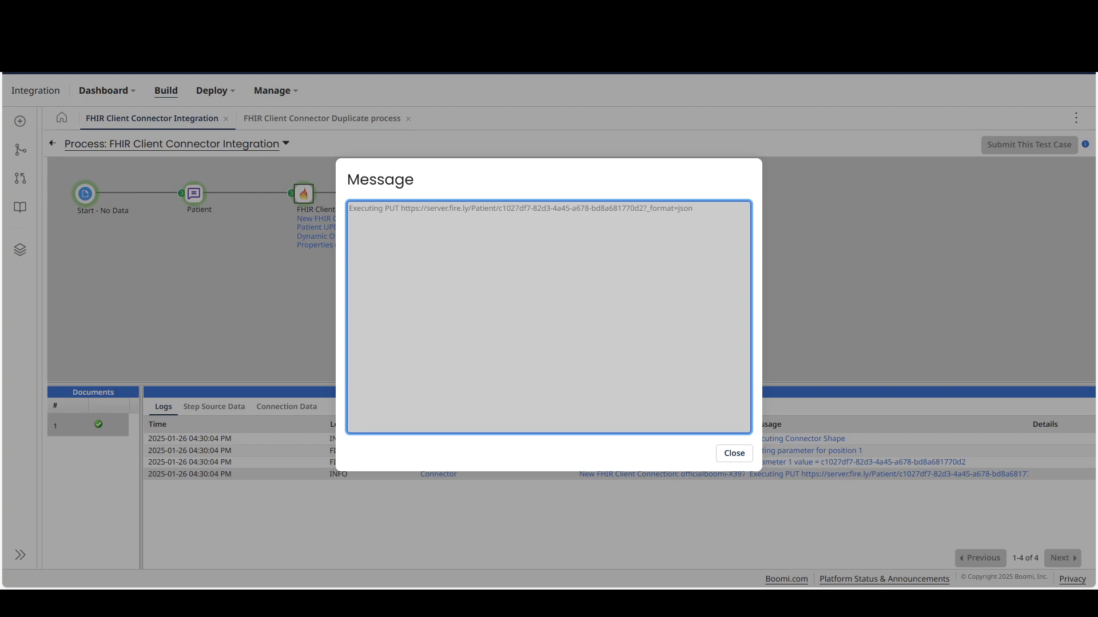
left_click_drag(493, 208, 639, 208)
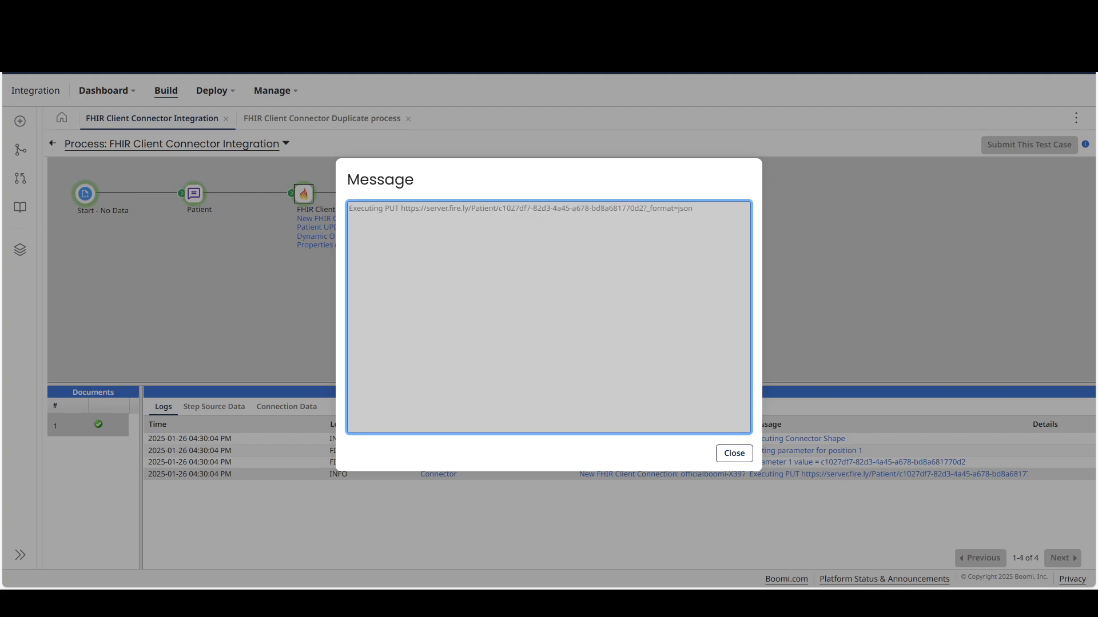
left_click(735, 453)
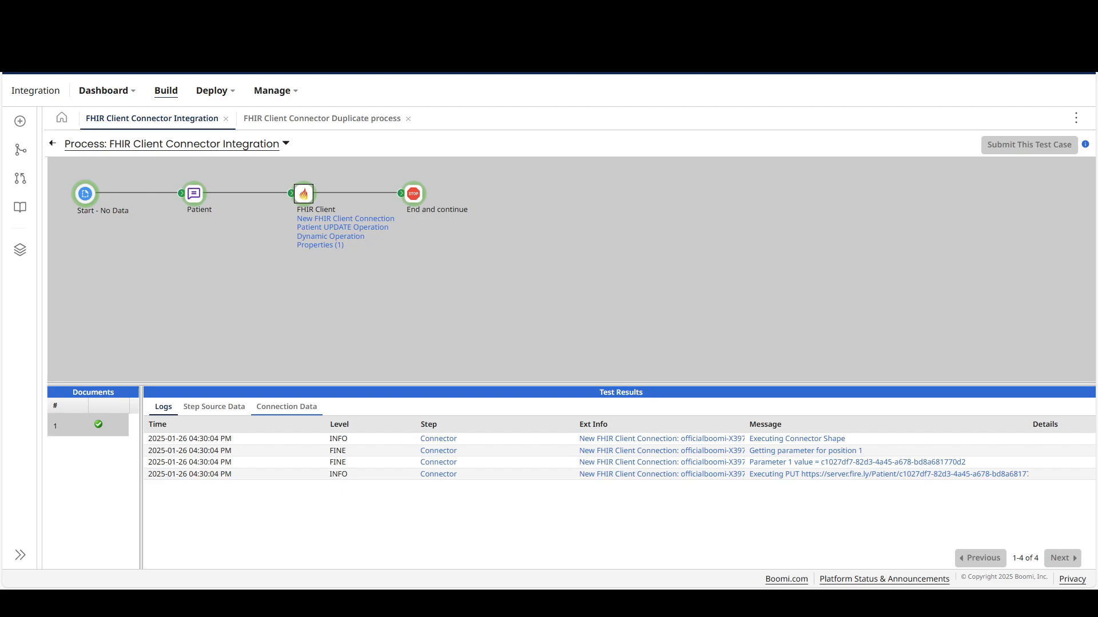
- Inspect the full Location value in the FHIR Client step's connection data, including the version history path, and close it
left_click(287, 407)
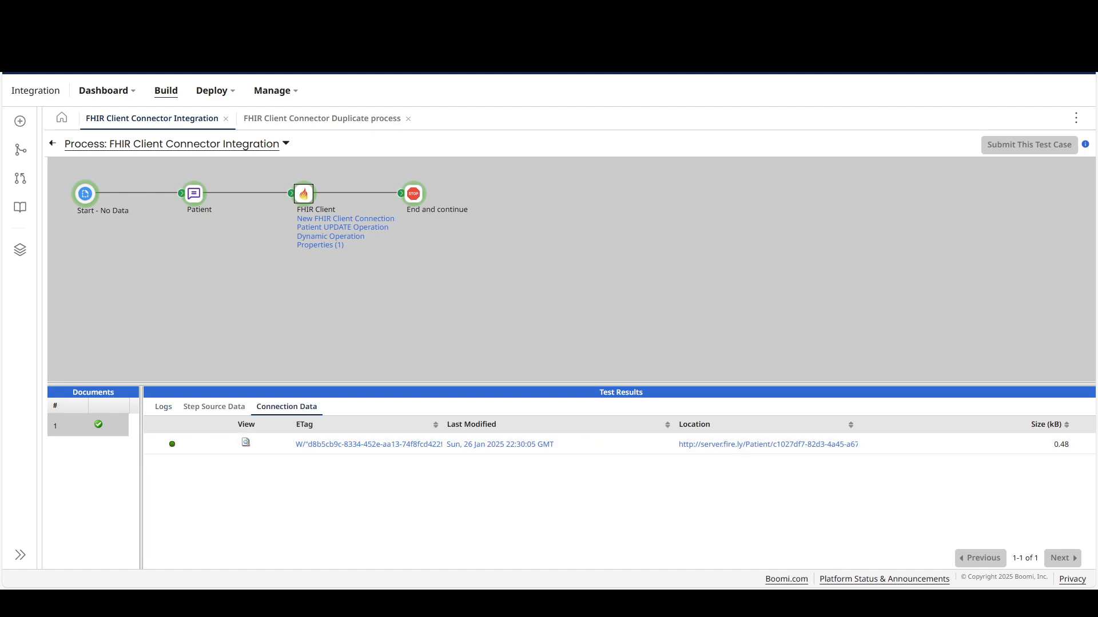
left_click(768, 444)
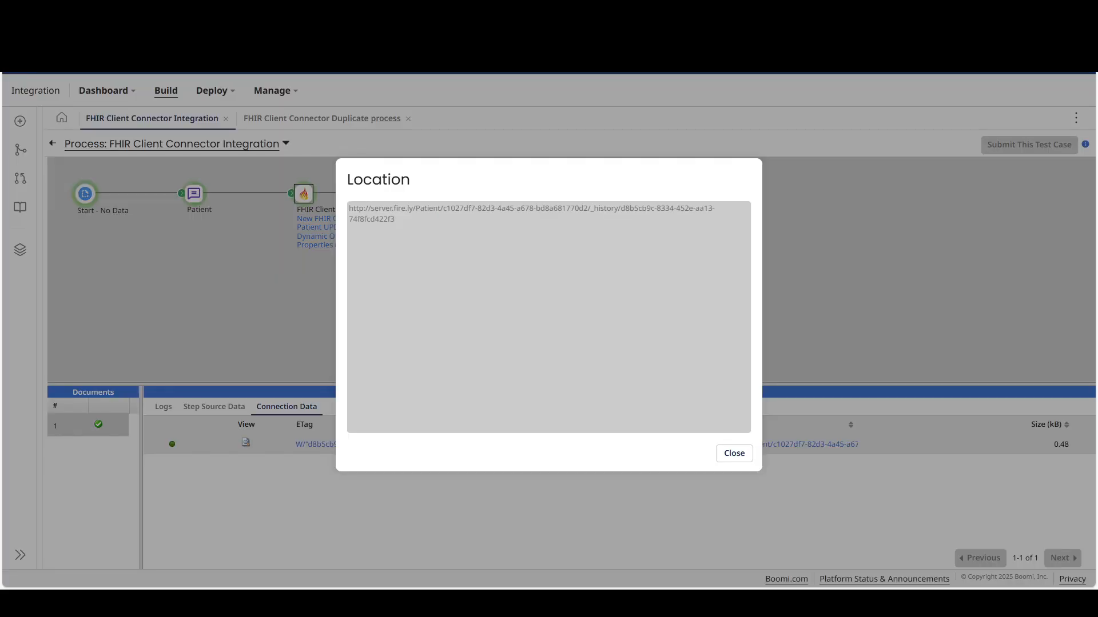
left_click_drag(399, 220, 398, 209)
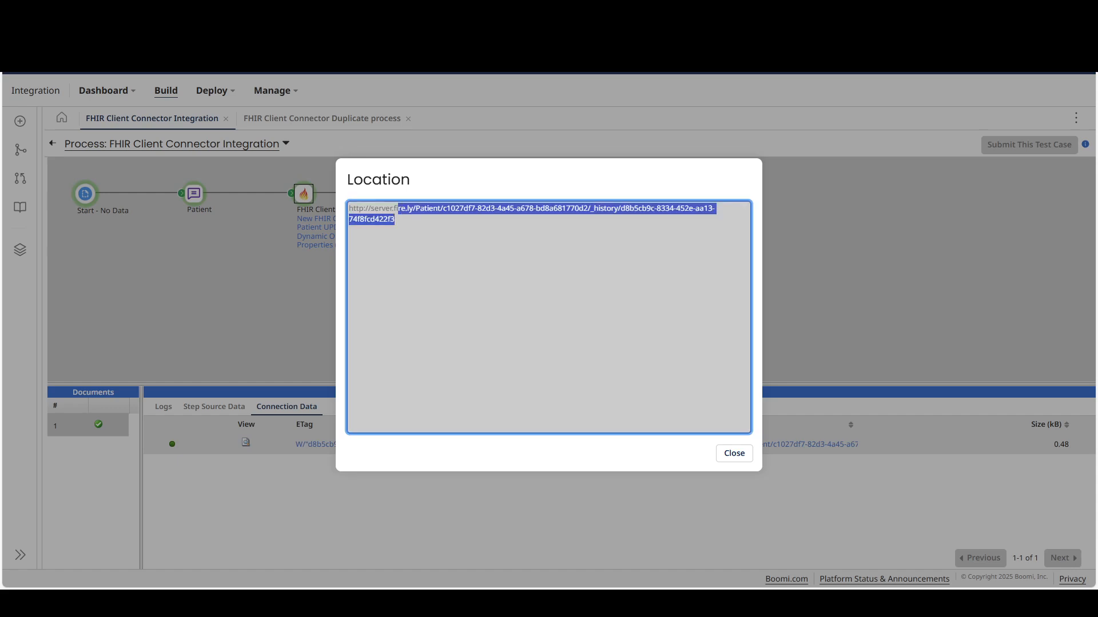
left_click(515, 269)
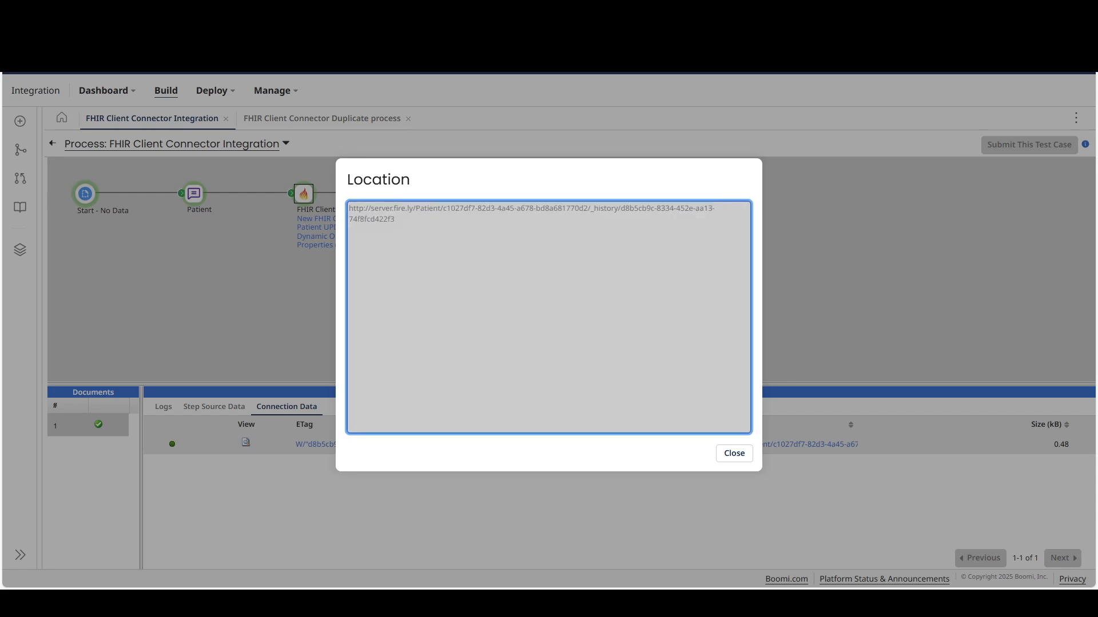
left_click(738, 453)
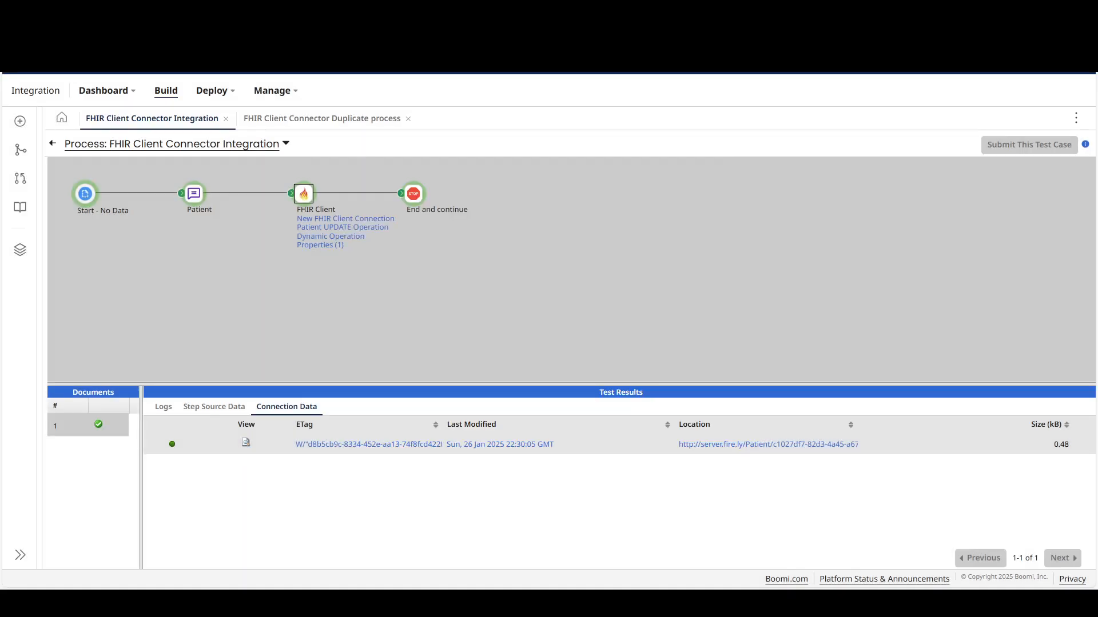
- View the Patient document returned in the FHIR Client step's connection data, review its contents, and close the viewer
left_click(246, 443)
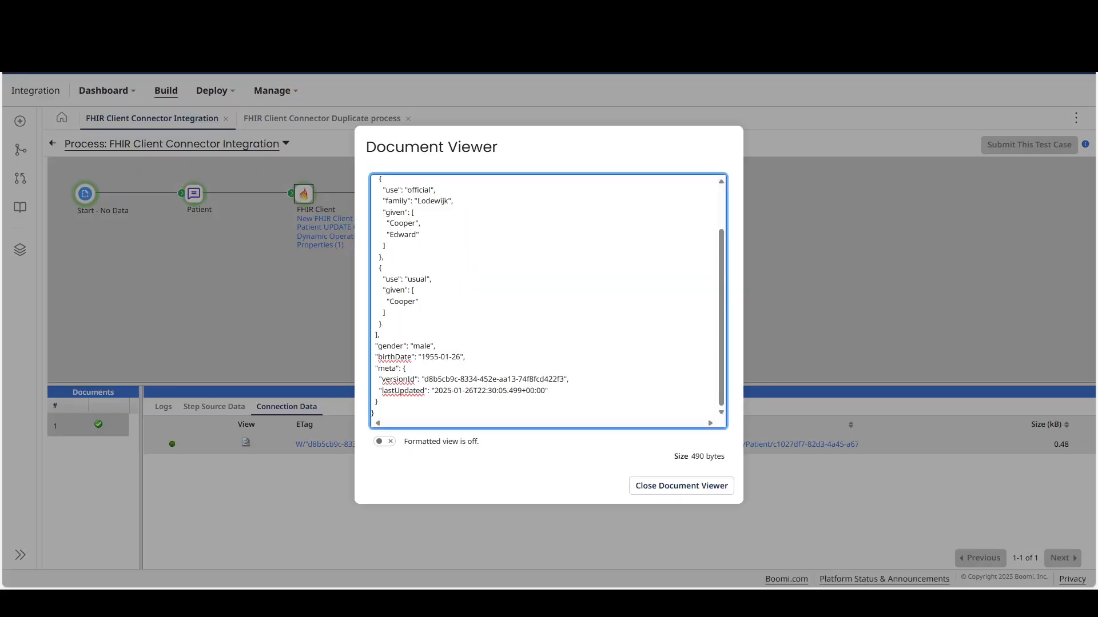
scroll(547, 301, "up", 2)
scroll(548, 301, "down", 2)
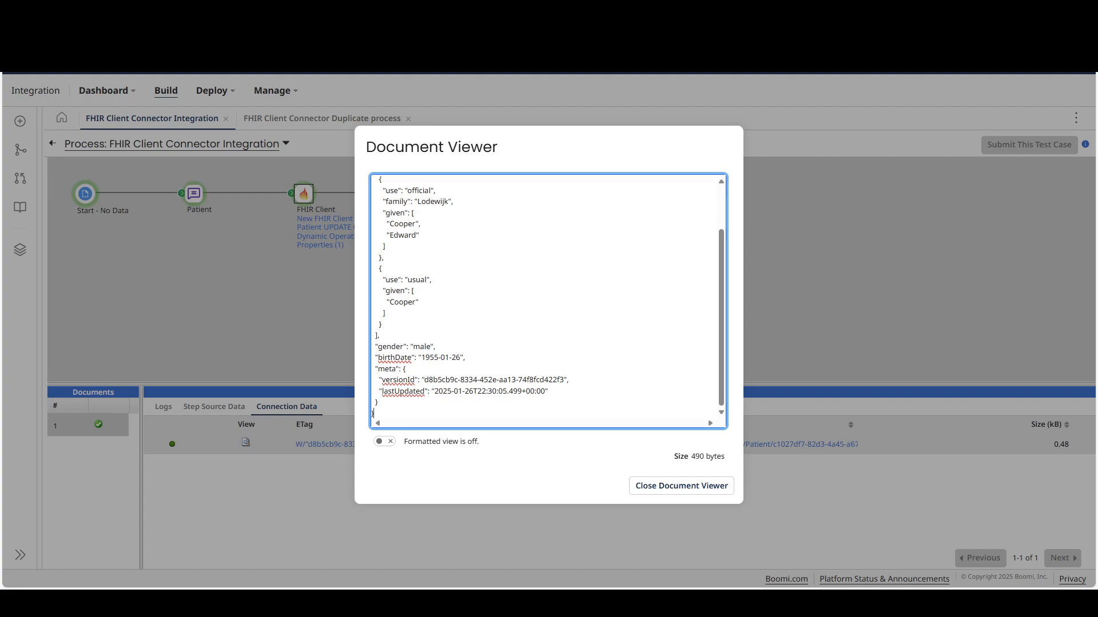
left_click(681, 486)
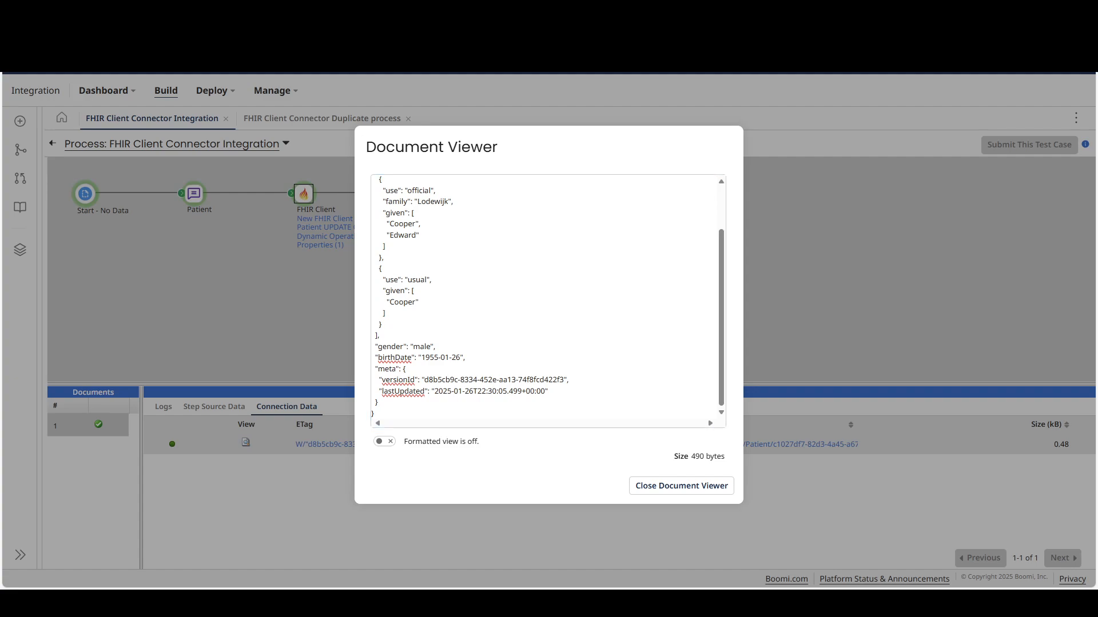